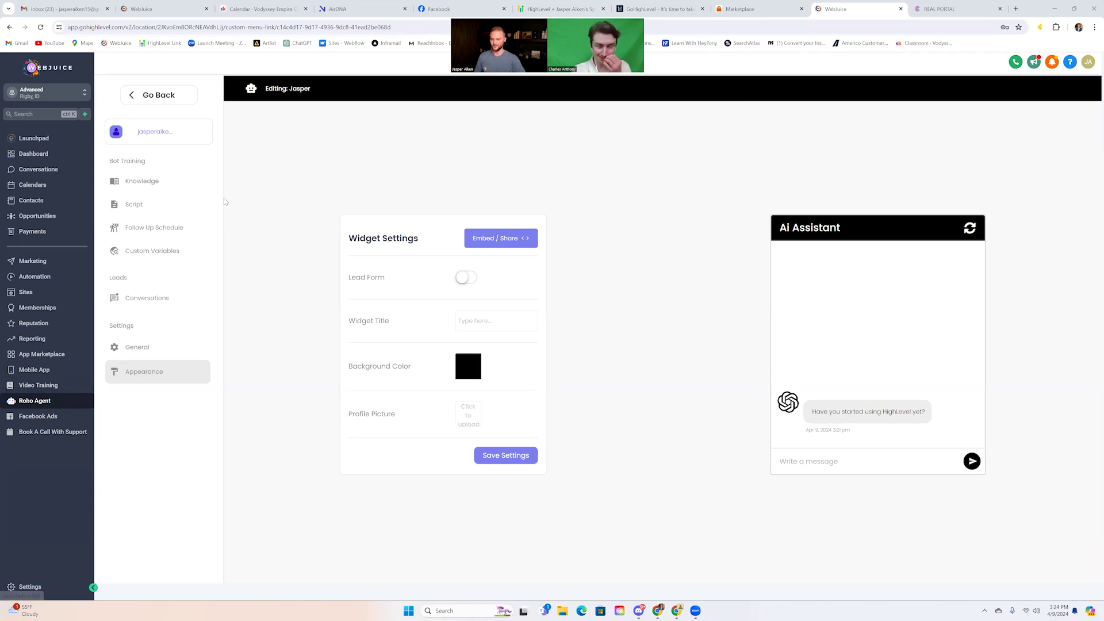
Open Knowledge under Bot Training in the Jasper bot editor
click(164, 182)
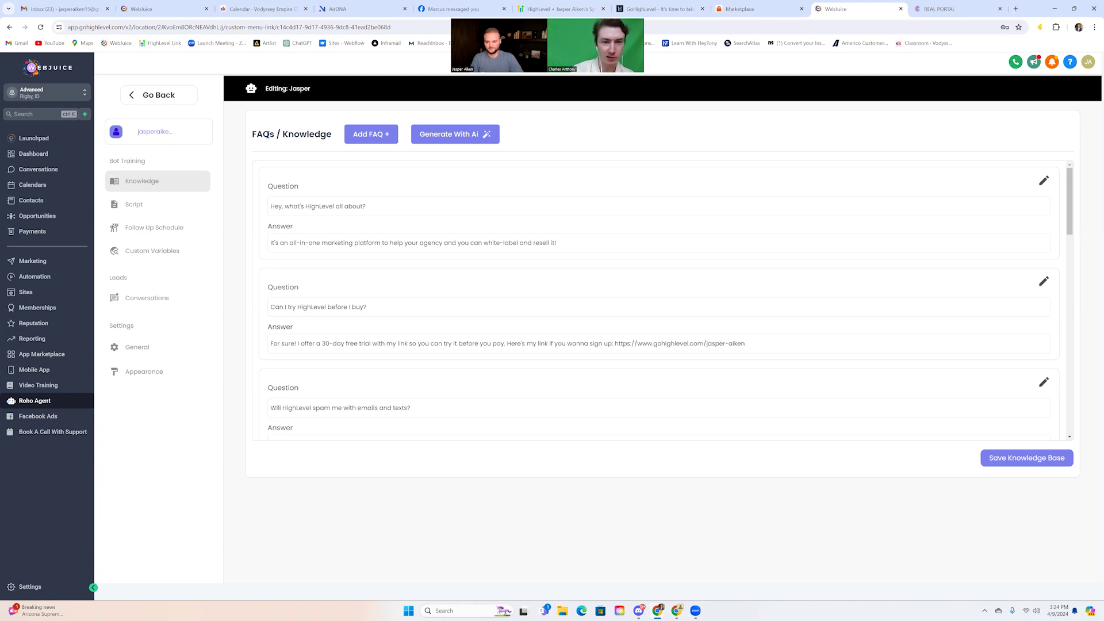
Scroll through the HighLevel FAQ answers, including the 30-day free trial entry, and back up
scroll(417, 204, down, 5)
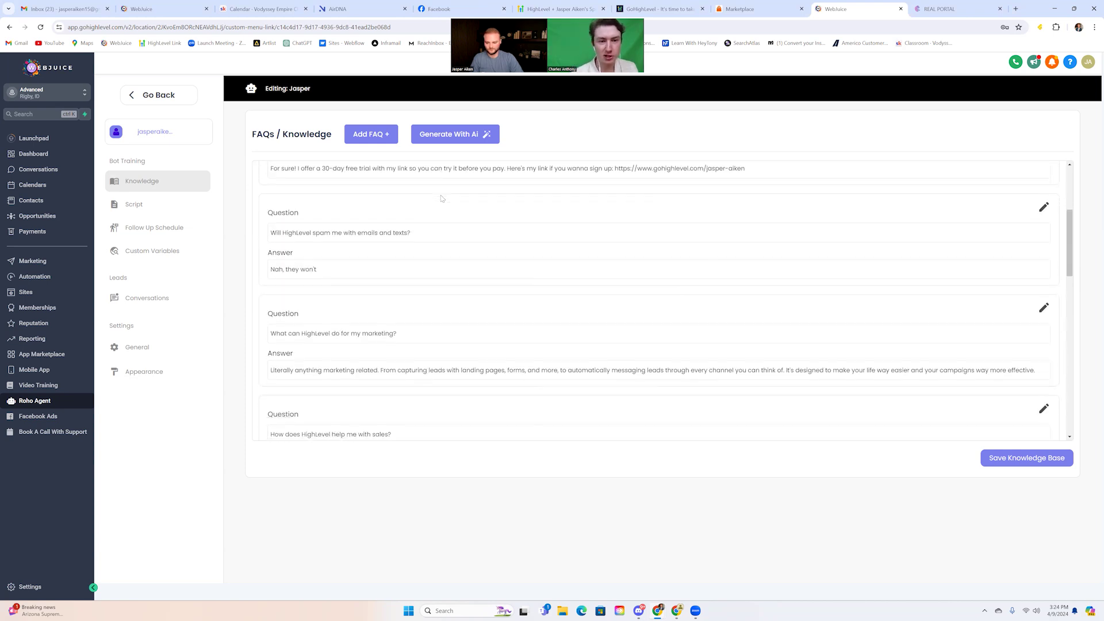
scroll(442, 198, down, 3)
scroll(442, 198, up, 2)
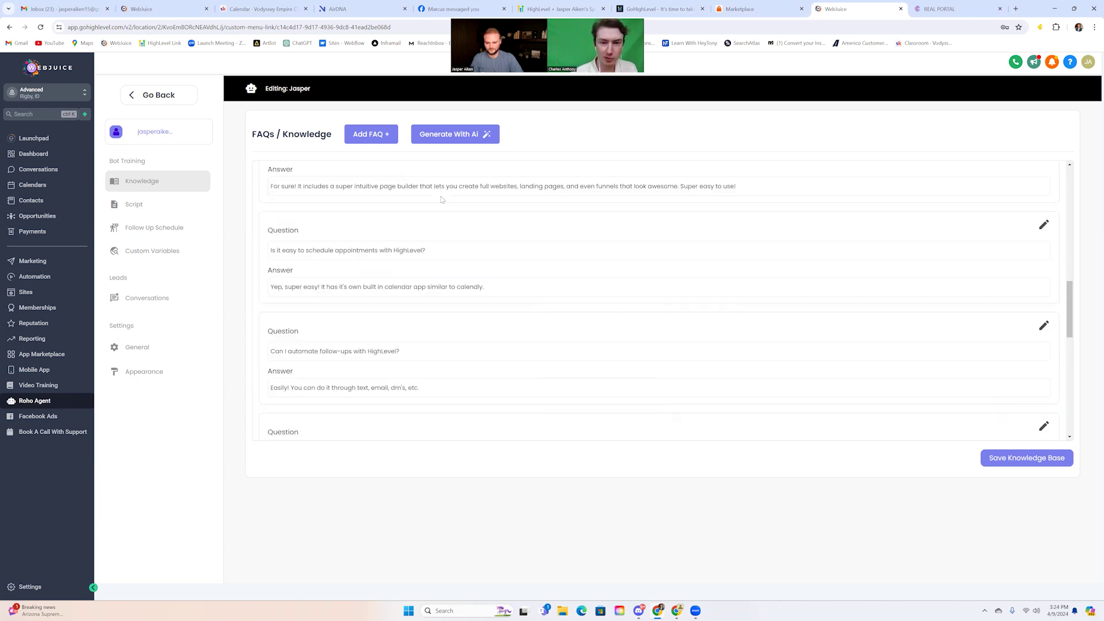
scroll(441, 199, down, 1)
scroll(442, 200, up, 7)
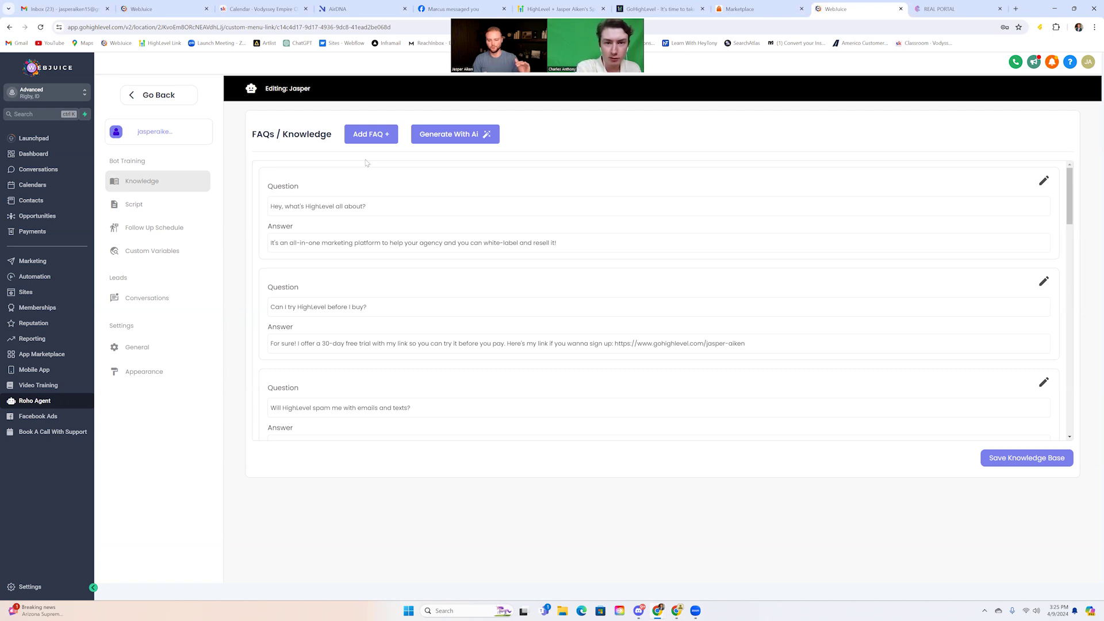
Return to All Bots and begin creating a new bot from a website address
click(175, 99)
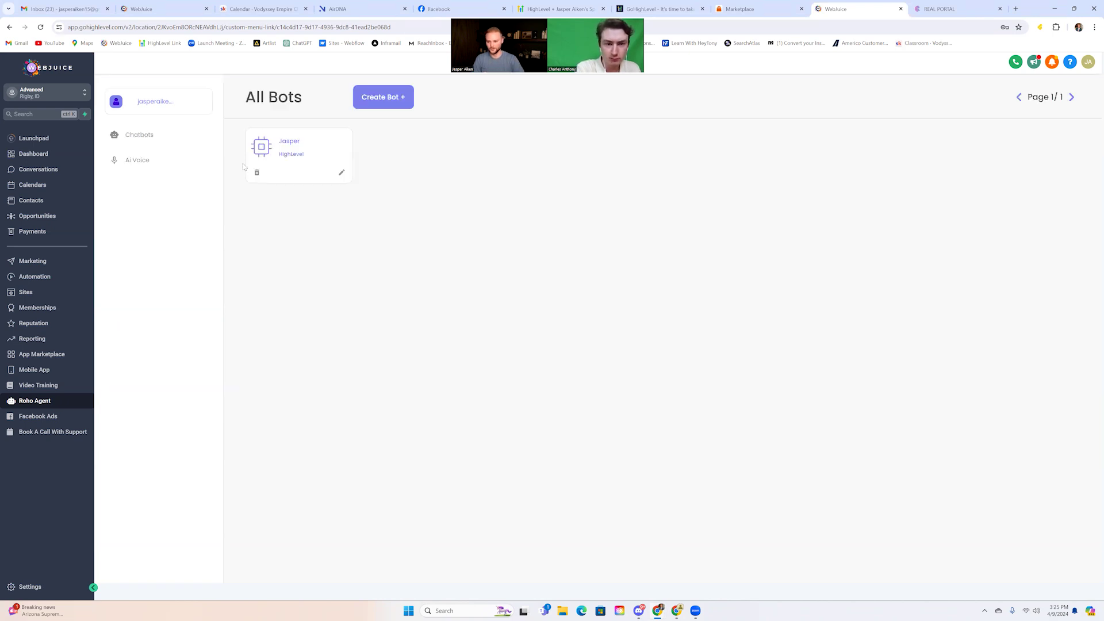
click(383, 98)
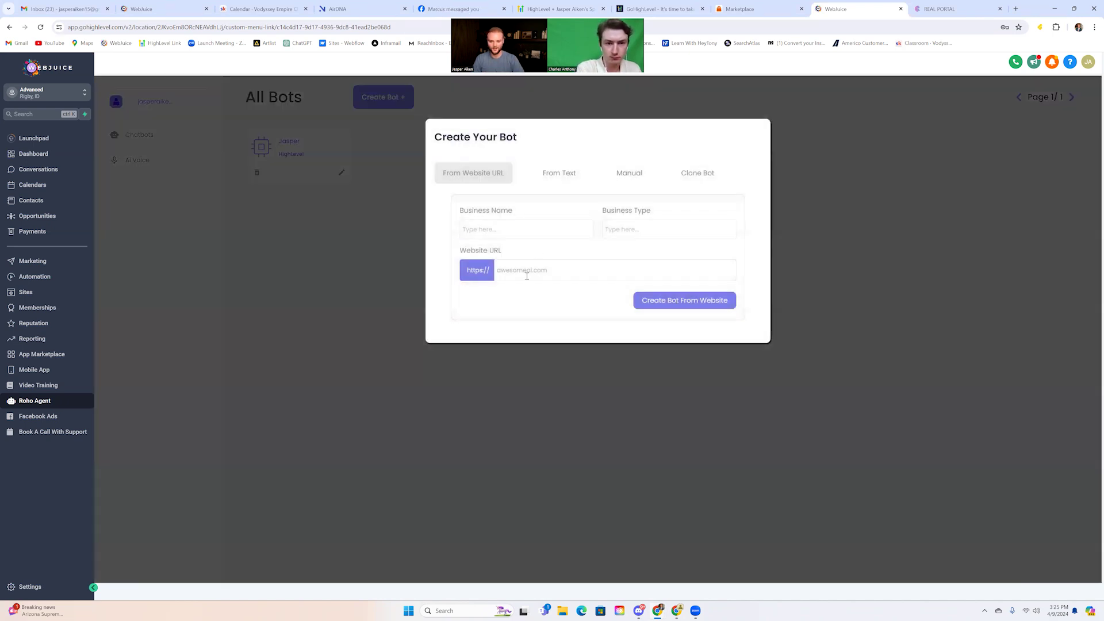
click(504, 270)
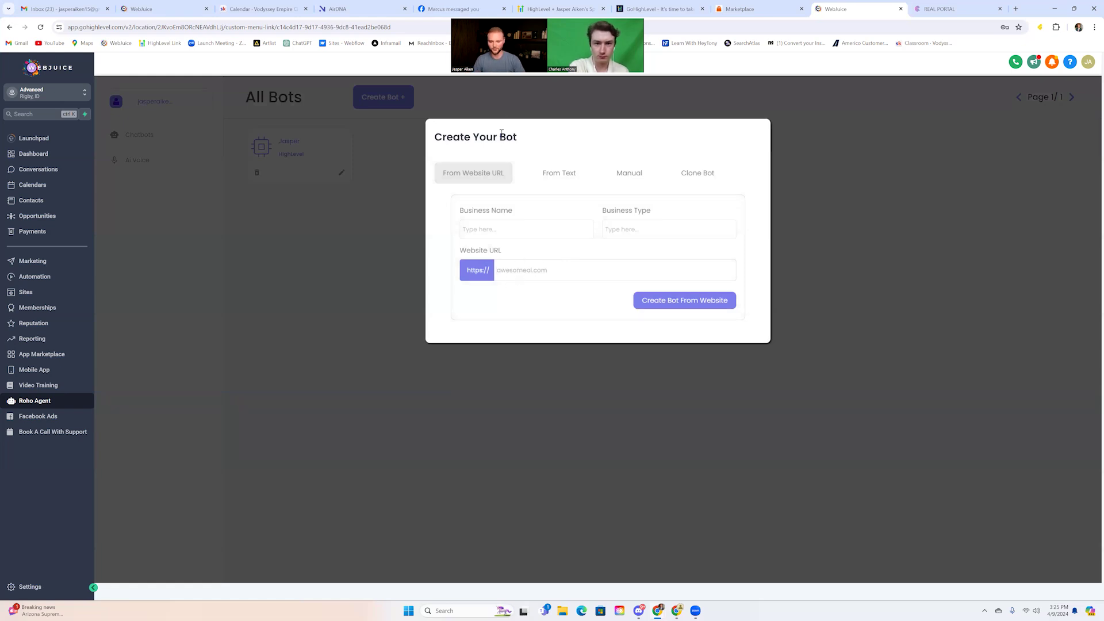
Dismiss the new-bot dialog and reopen the Jasper bot's FAQ knowledge page
click(496, 107)
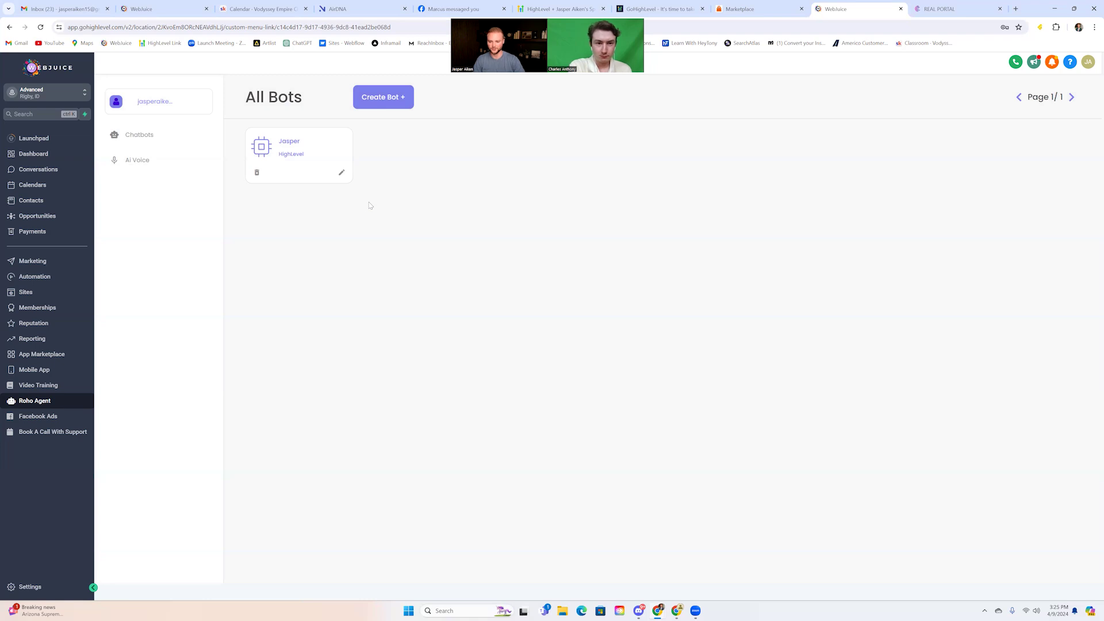
click(342, 173)
click(141, 181)
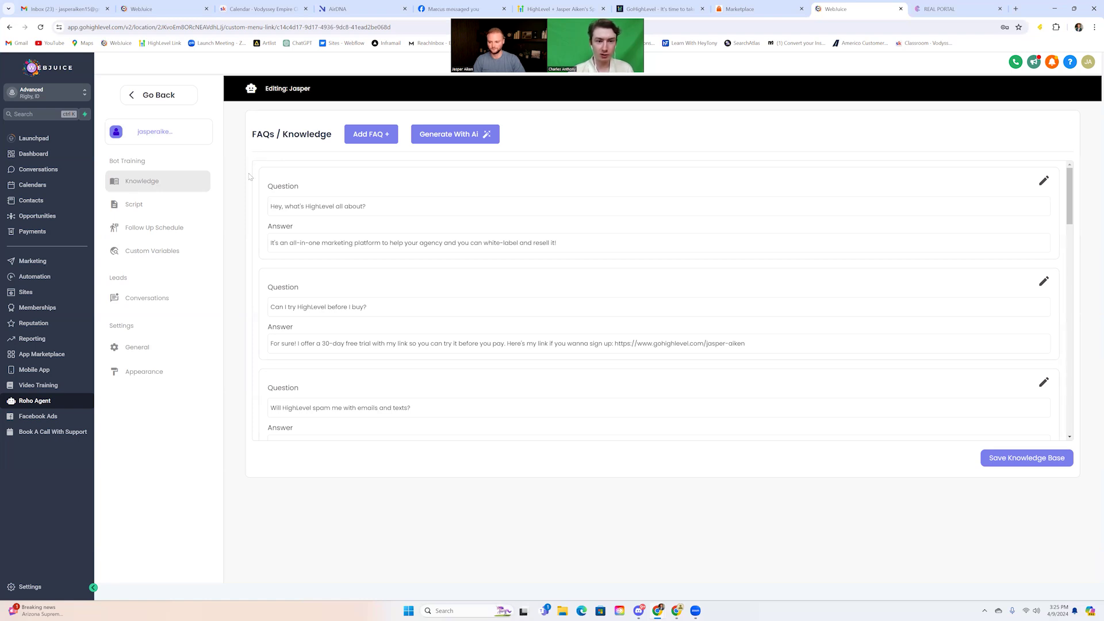
click(164, 206)
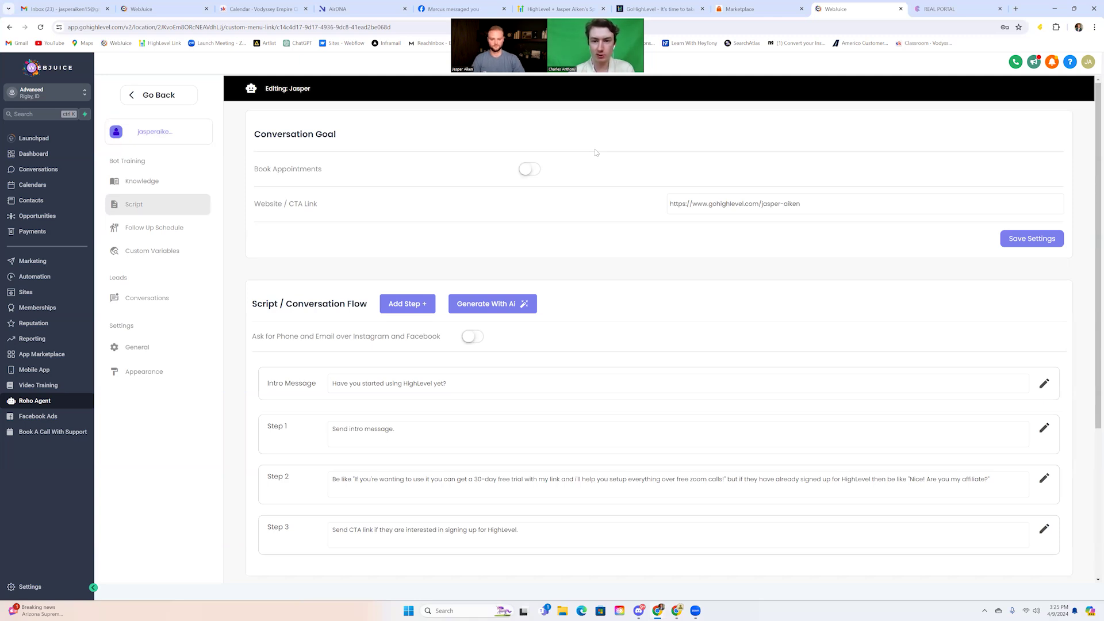
scroll(596, 153, down, 1)
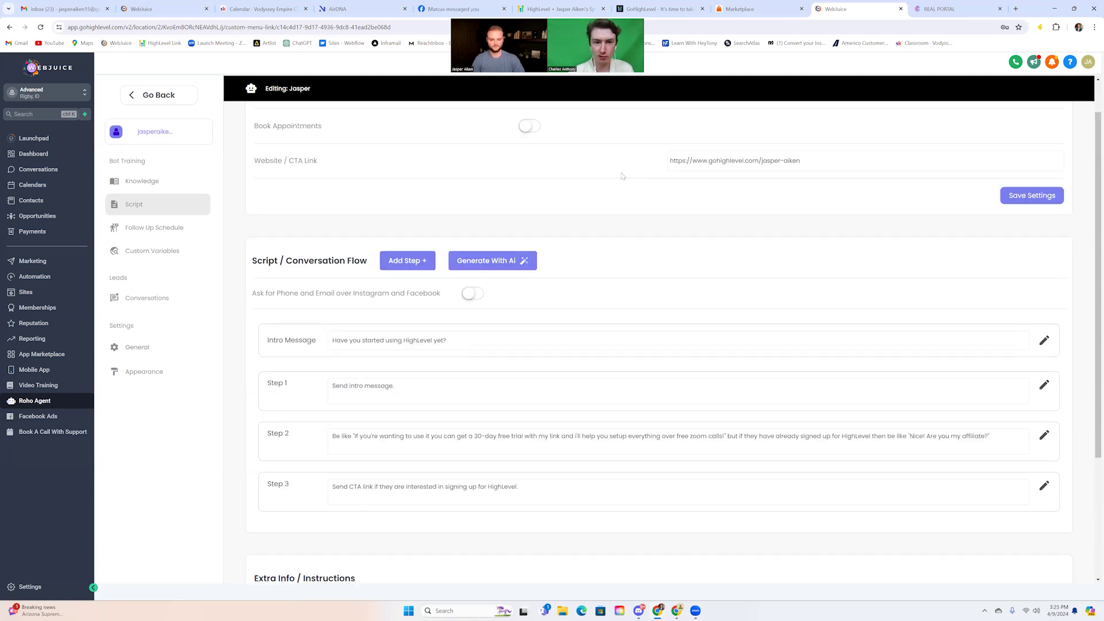
scroll(660, 187, down, 1)
scroll(642, 186, down, 1)
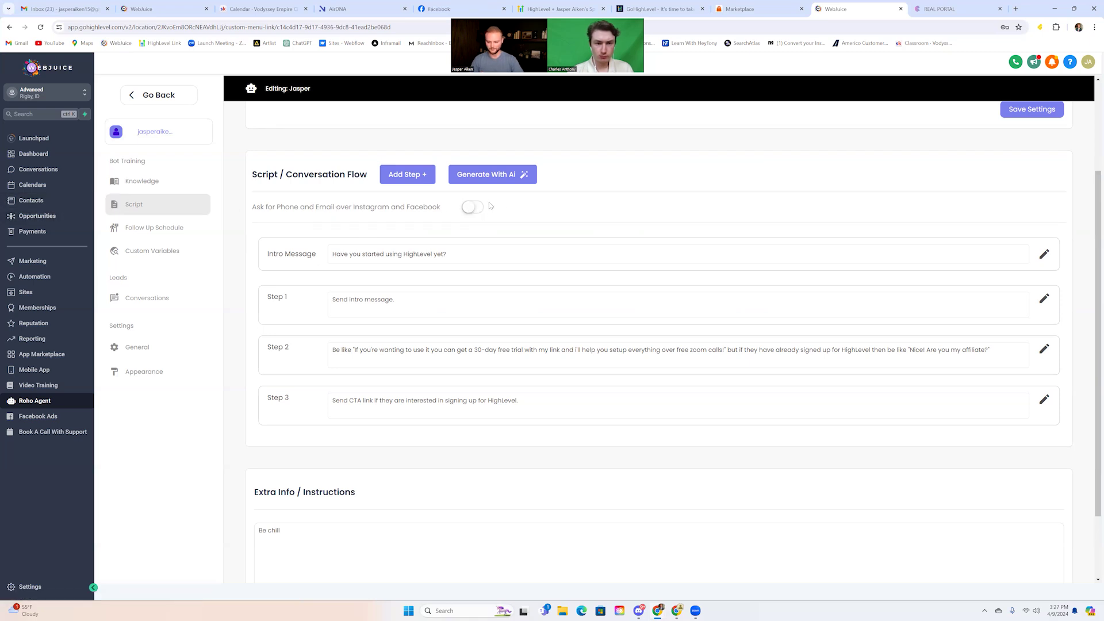
scroll(578, 215, down, 2)
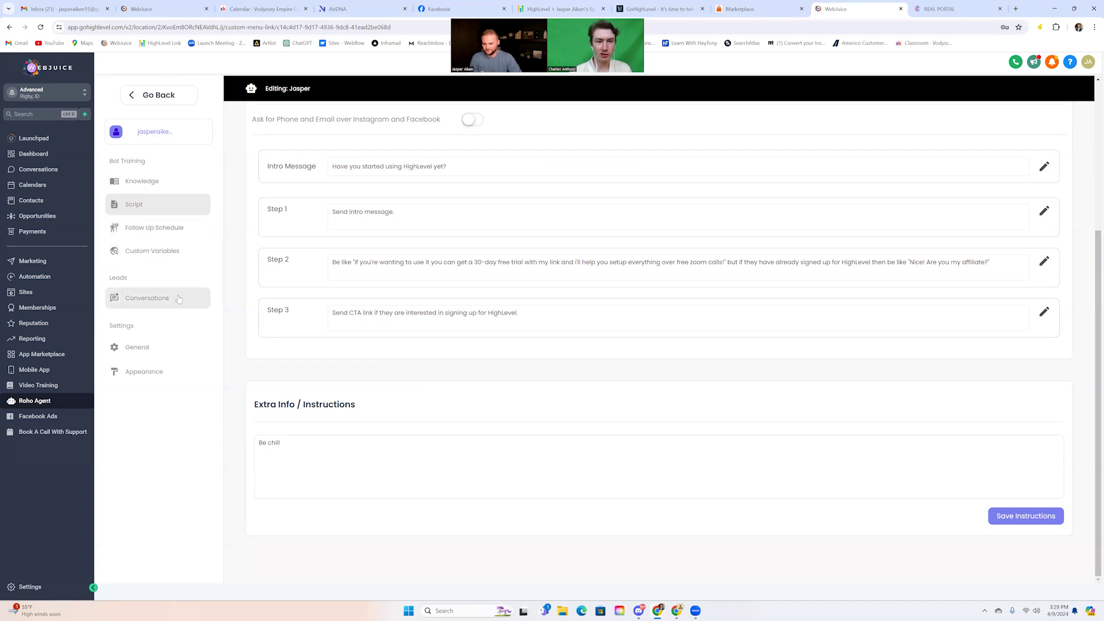
Add then delete a trial follow-up message, then check custom variables and lead conversations
click(172, 230)
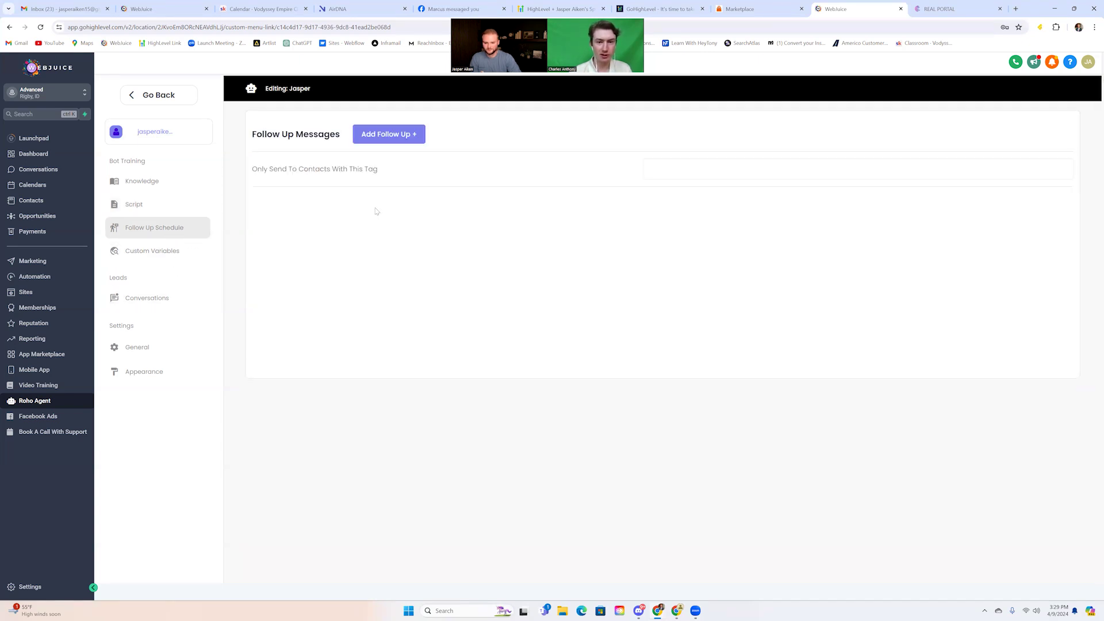
click(393, 134)
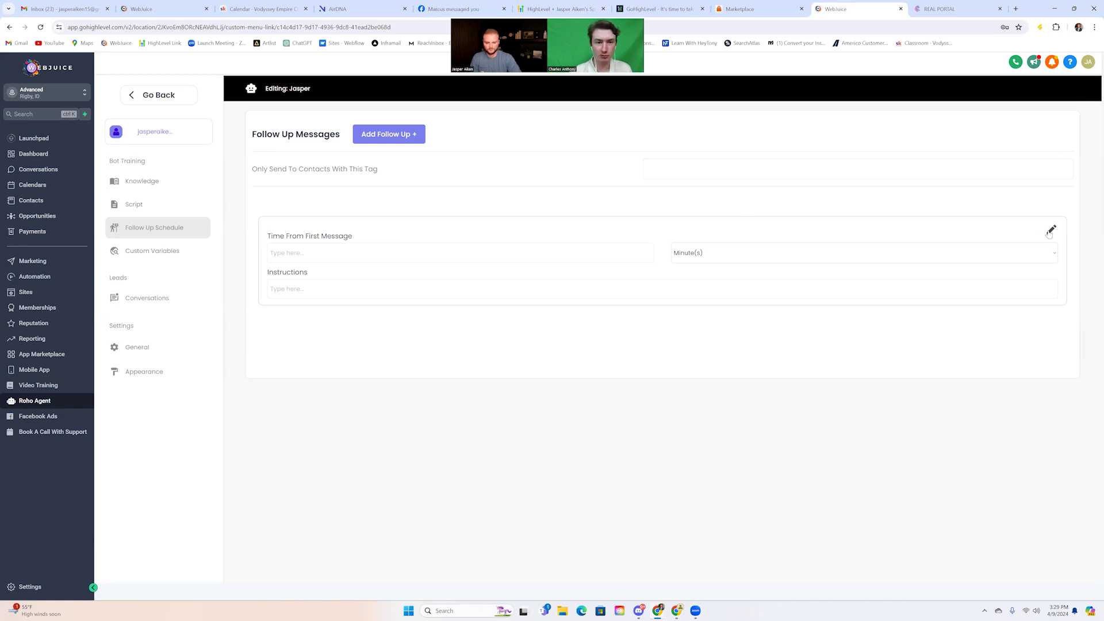
click(1050, 231)
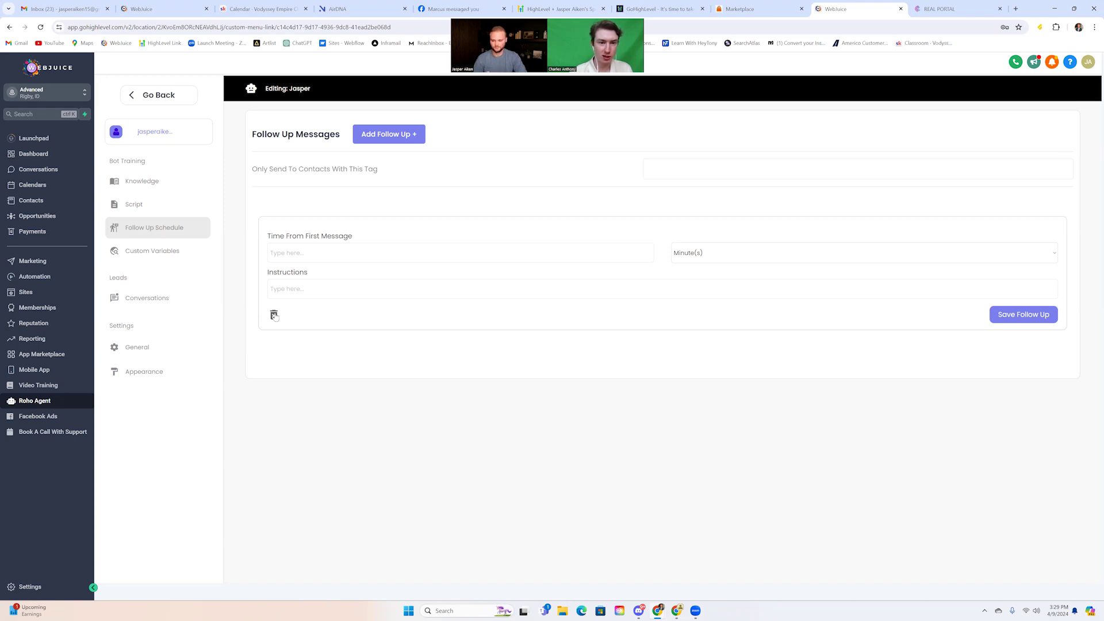
click(274, 315)
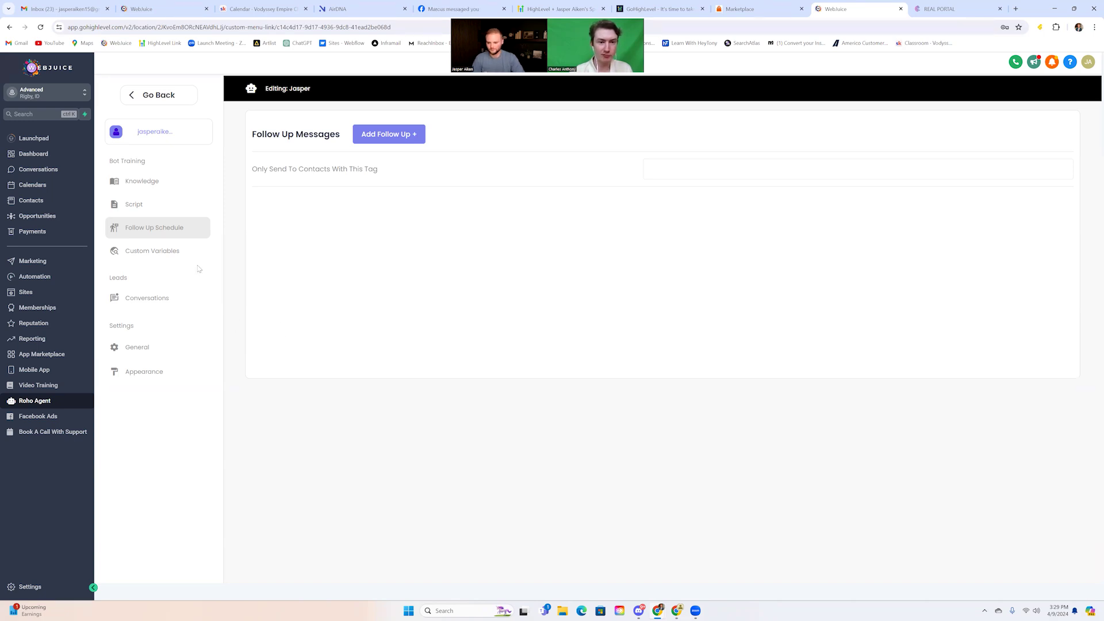
click(190, 256)
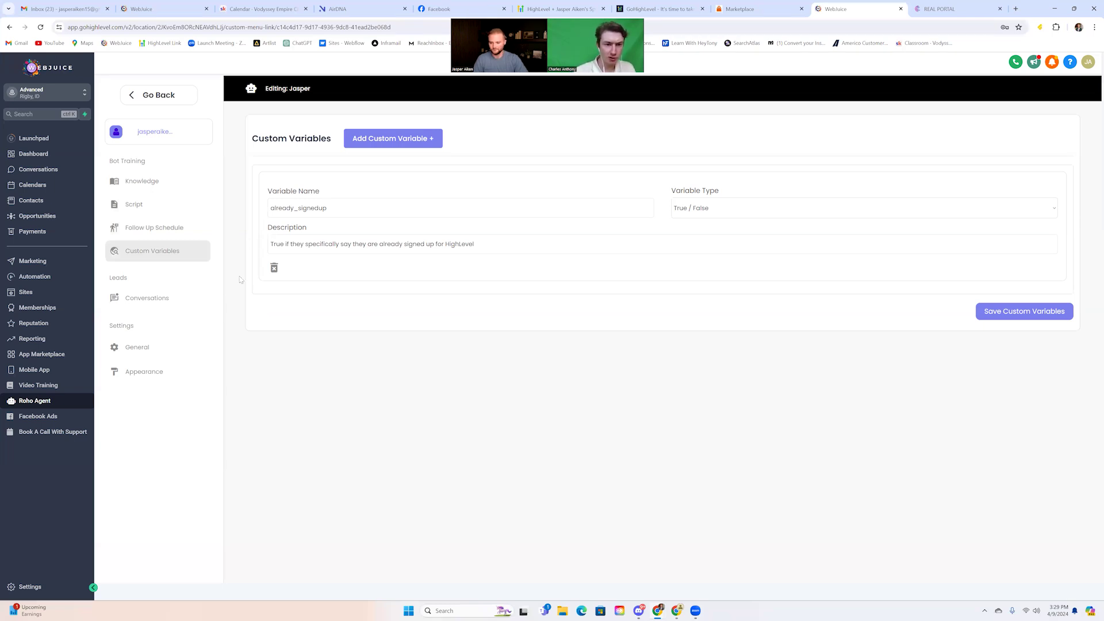
click(161, 299)
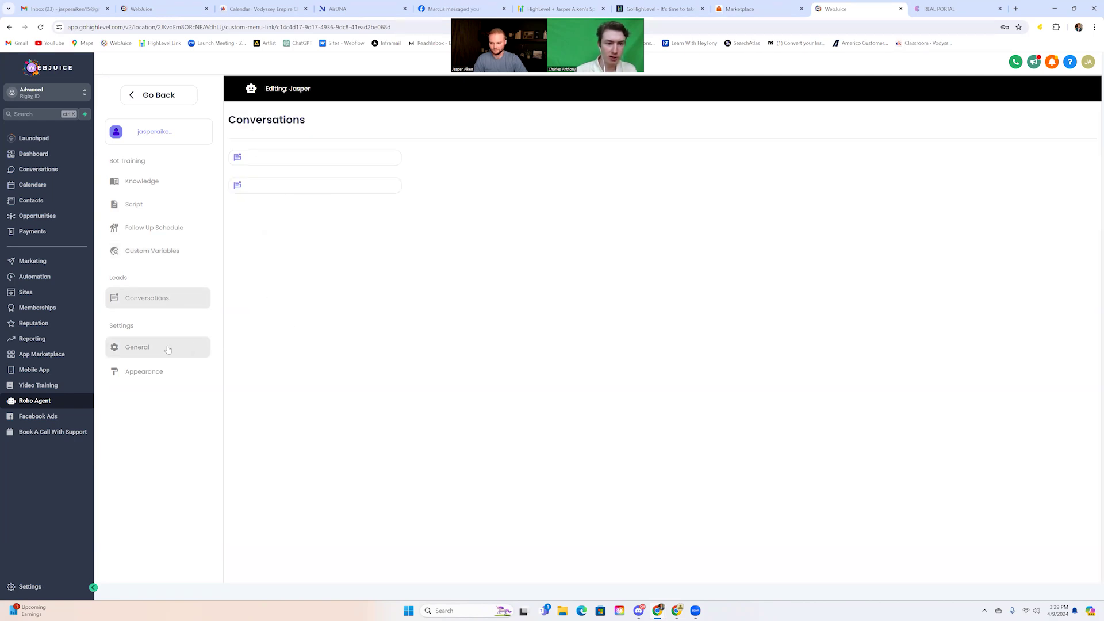
Show Jasper's widget Appearance settings and focus the AI Assistant preview's message box
click(164, 371)
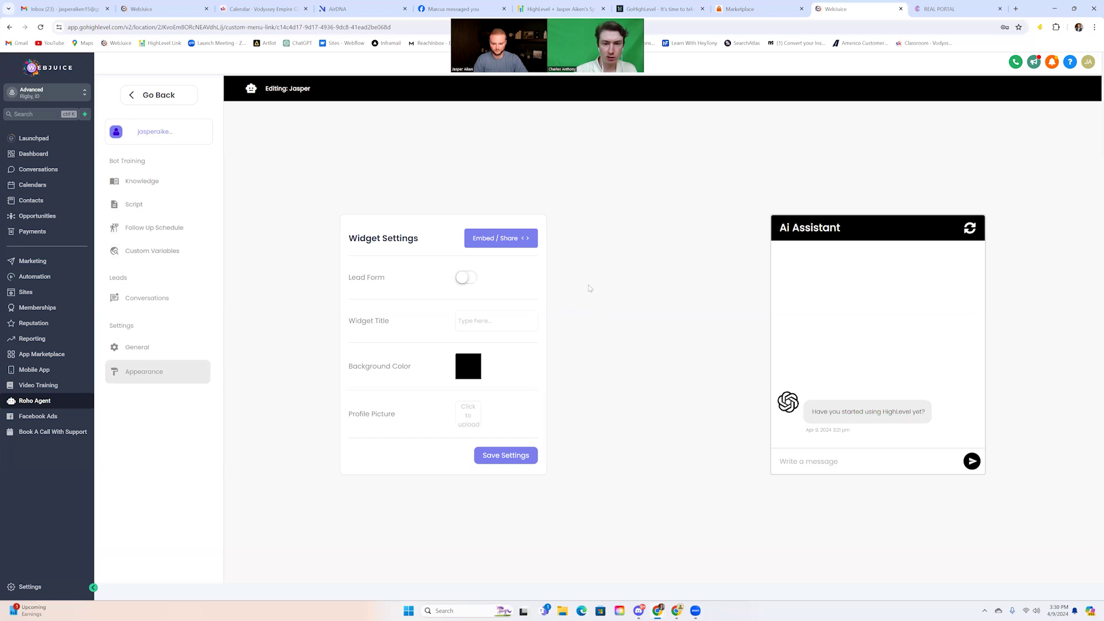
click(813, 462)
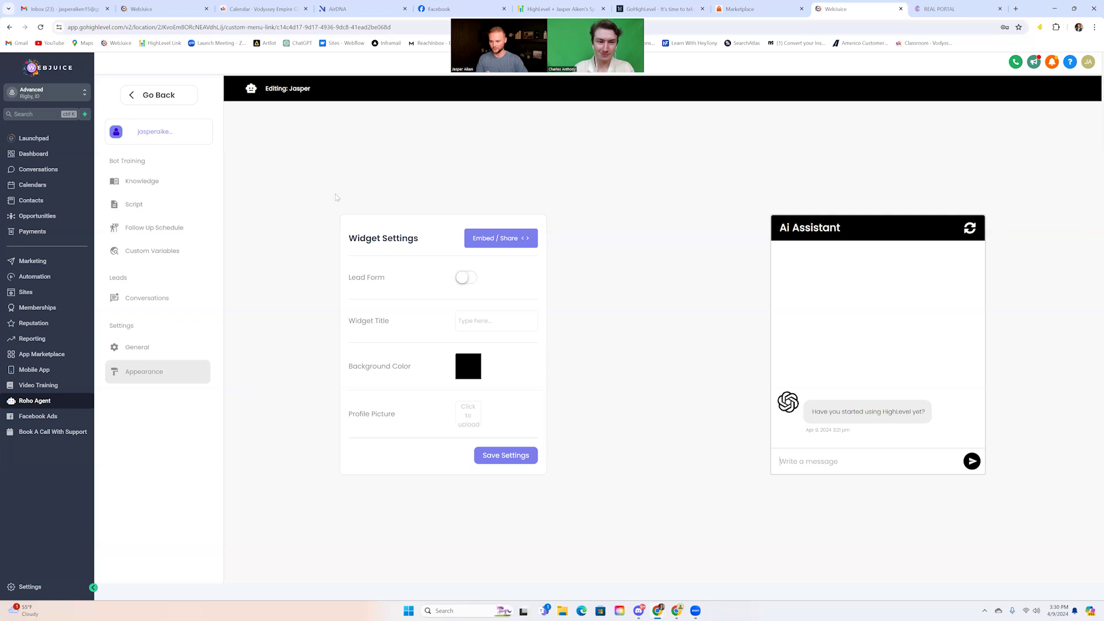
Look at the recently updated IG DM BOT workflow, then return to the workflow list
click(35, 277)
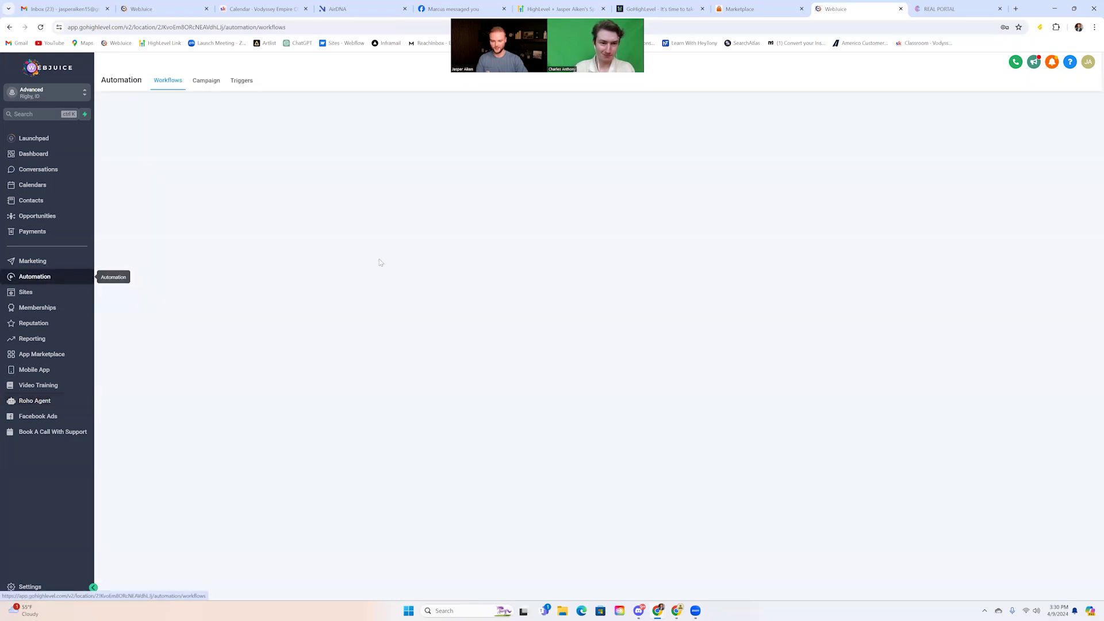
click(661, 165)
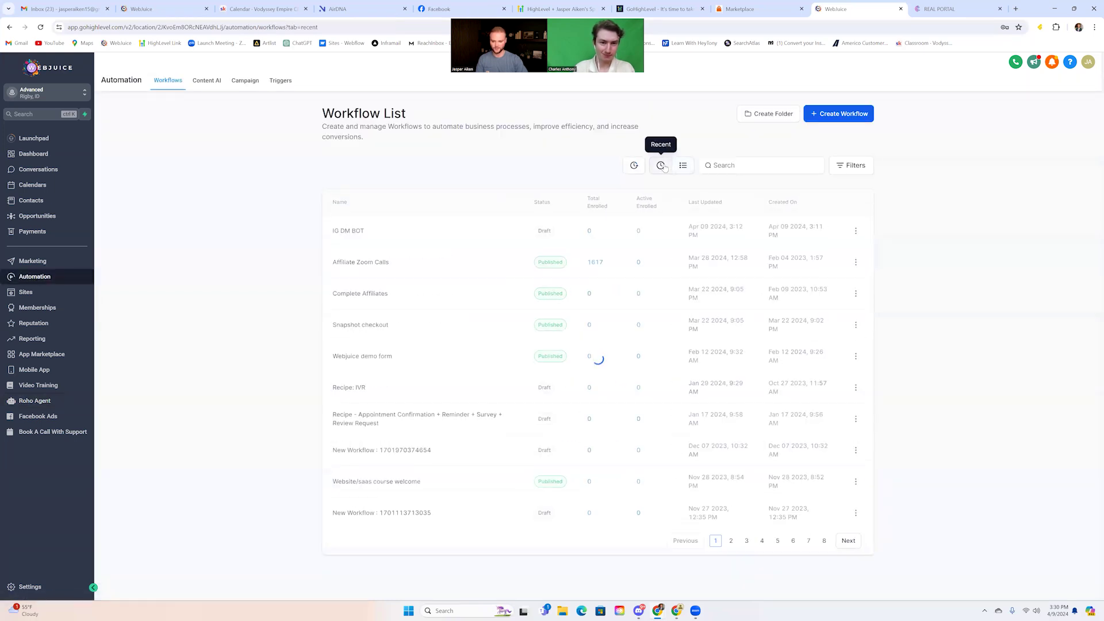
click(340, 231)
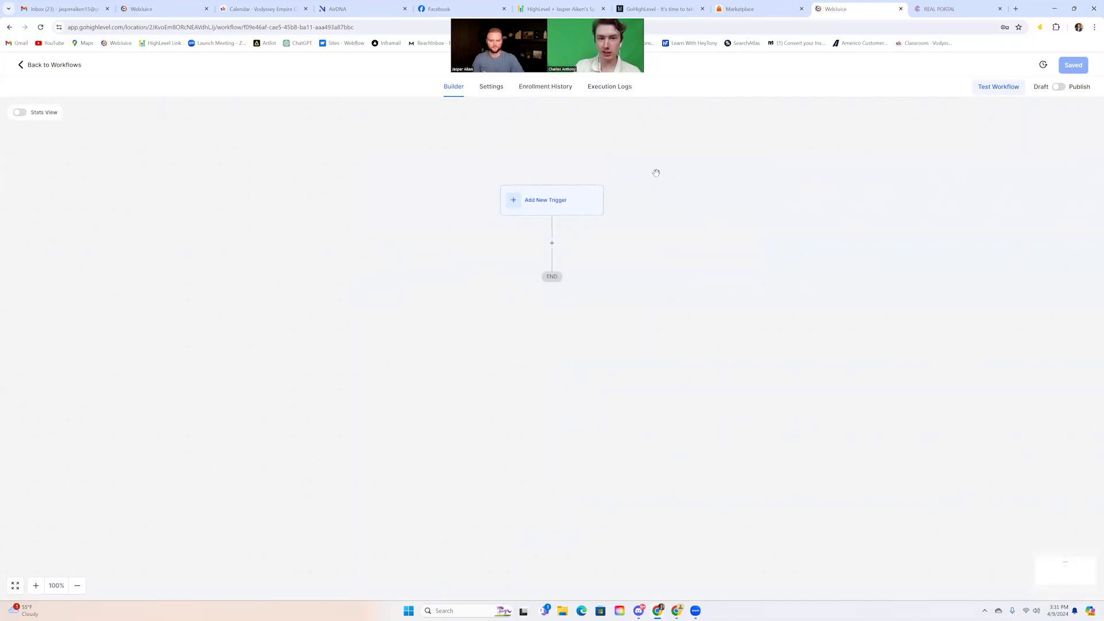
click(51, 65)
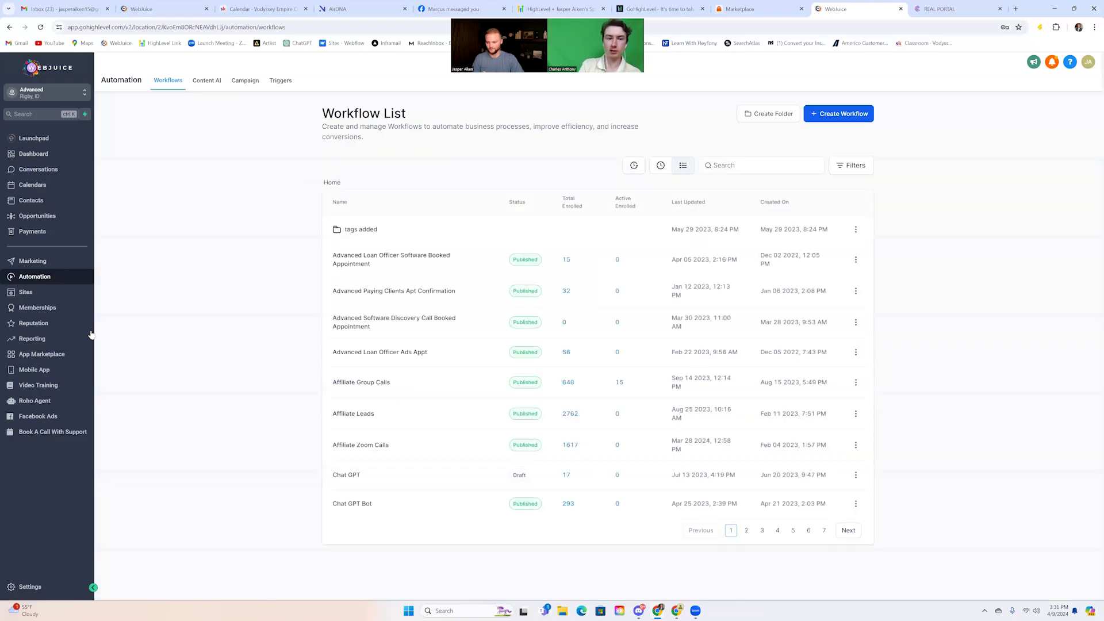
Copy the Jasper bot's ID from its general settings in Roho Agent
click(46, 401)
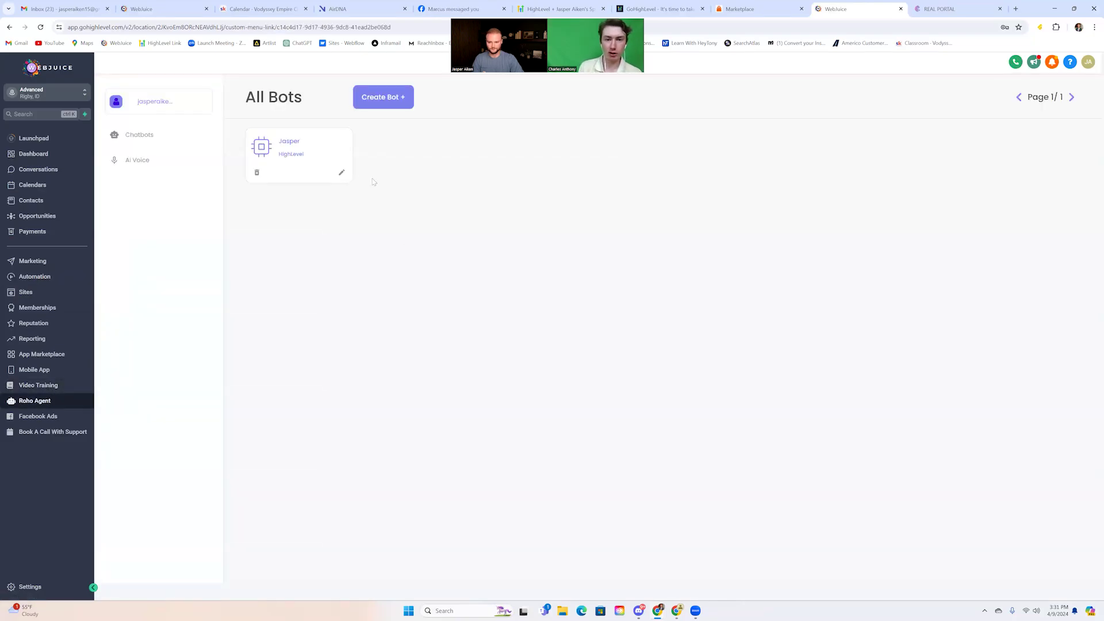
click(341, 173)
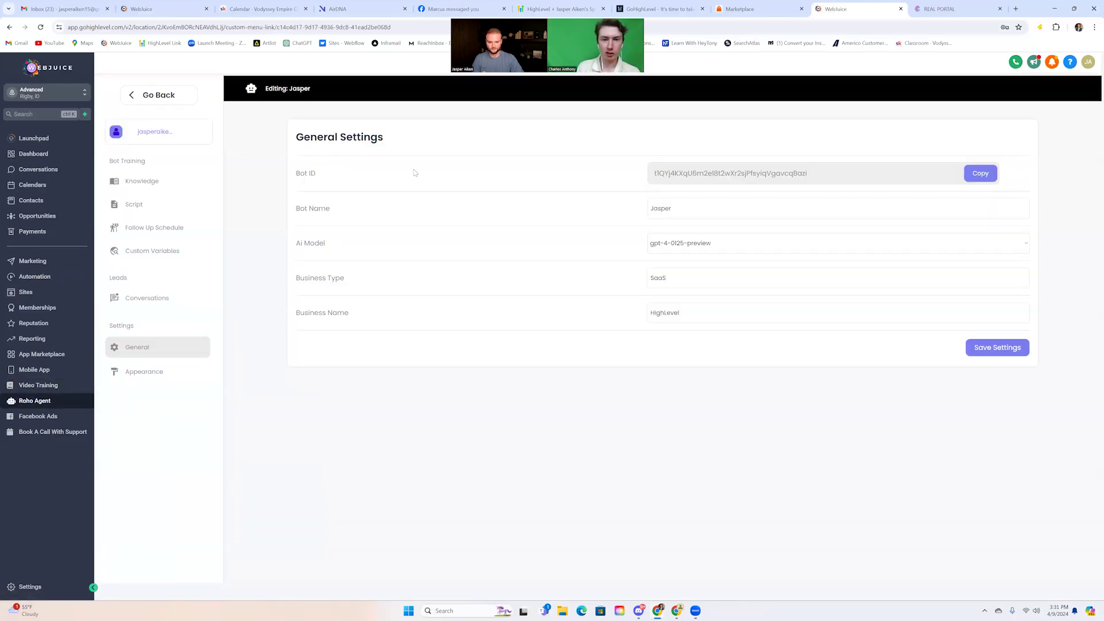
click(974, 174)
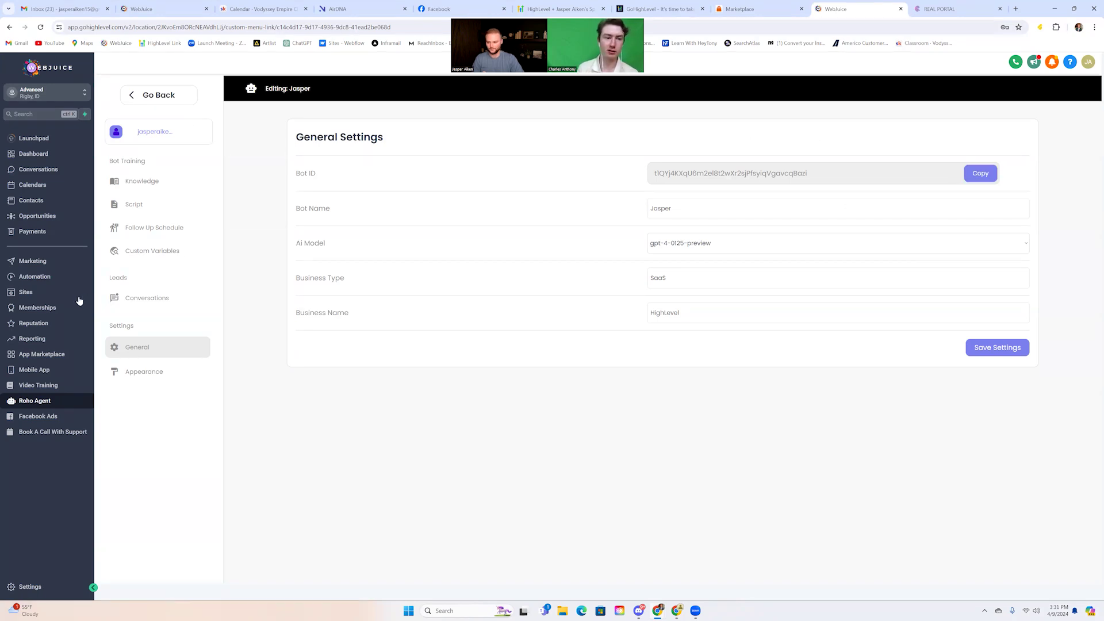
Open the most recently updated workflow and bring up its Workflow Trigger list
click(44, 277)
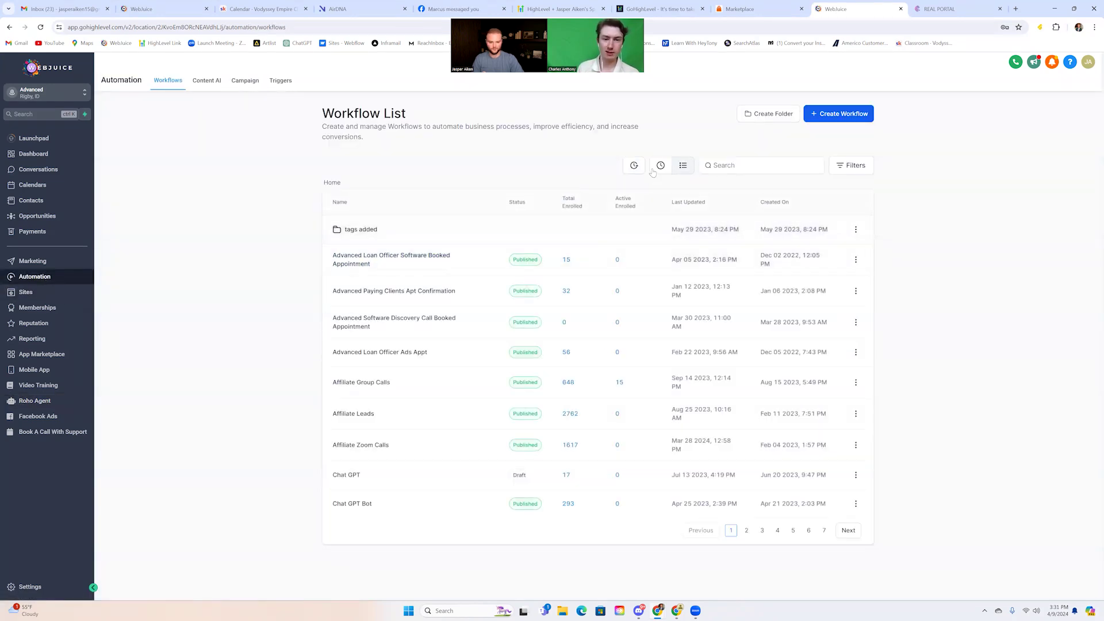
click(659, 166)
click(350, 232)
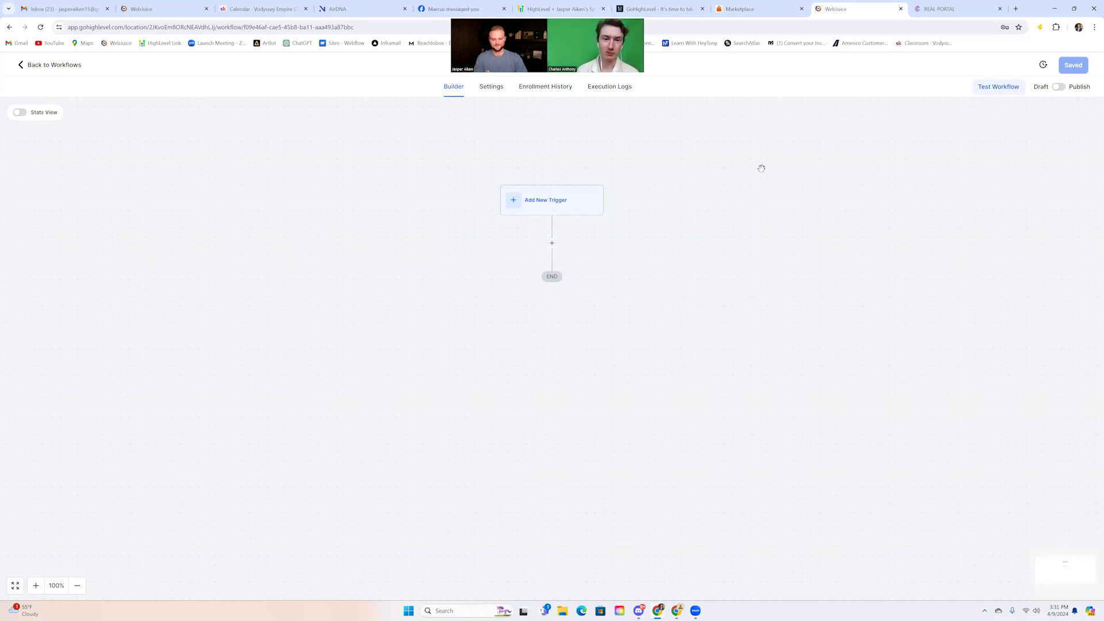
click(575, 205)
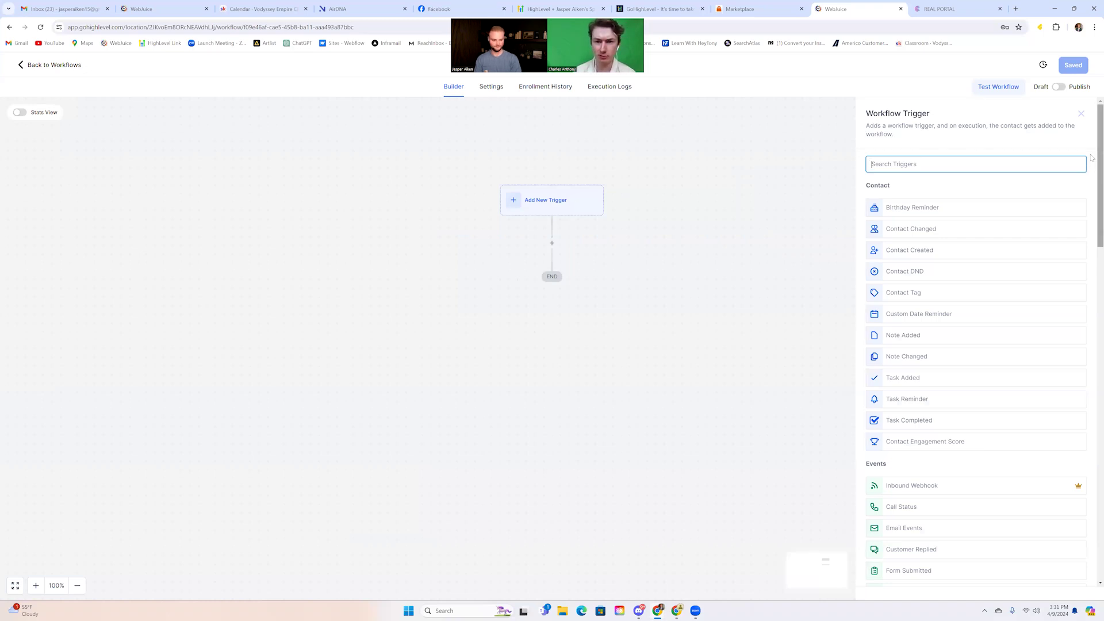
Choose the Instagram - Comment(s) On A Post trigger, filtered to the connected page
text(inst)
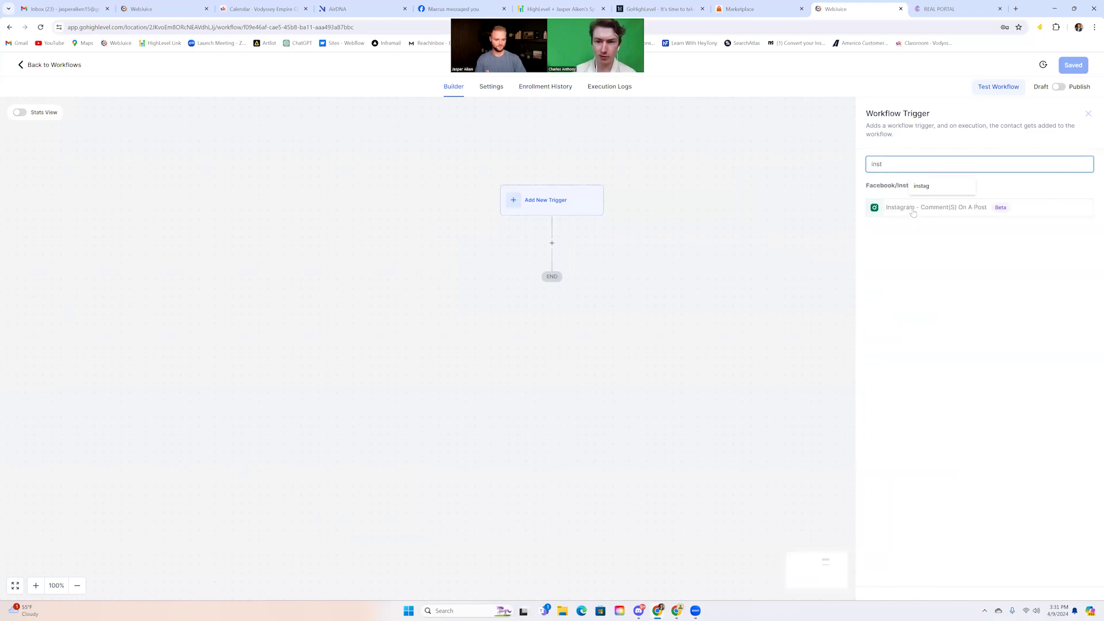
click(947, 212)
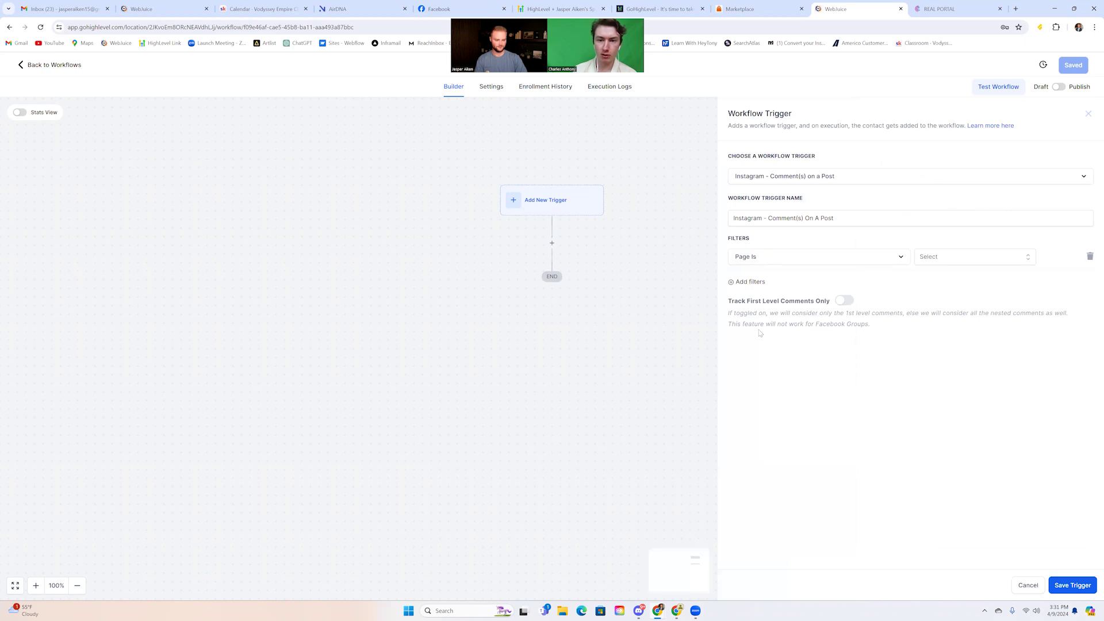
click(940, 262)
click(946, 298)
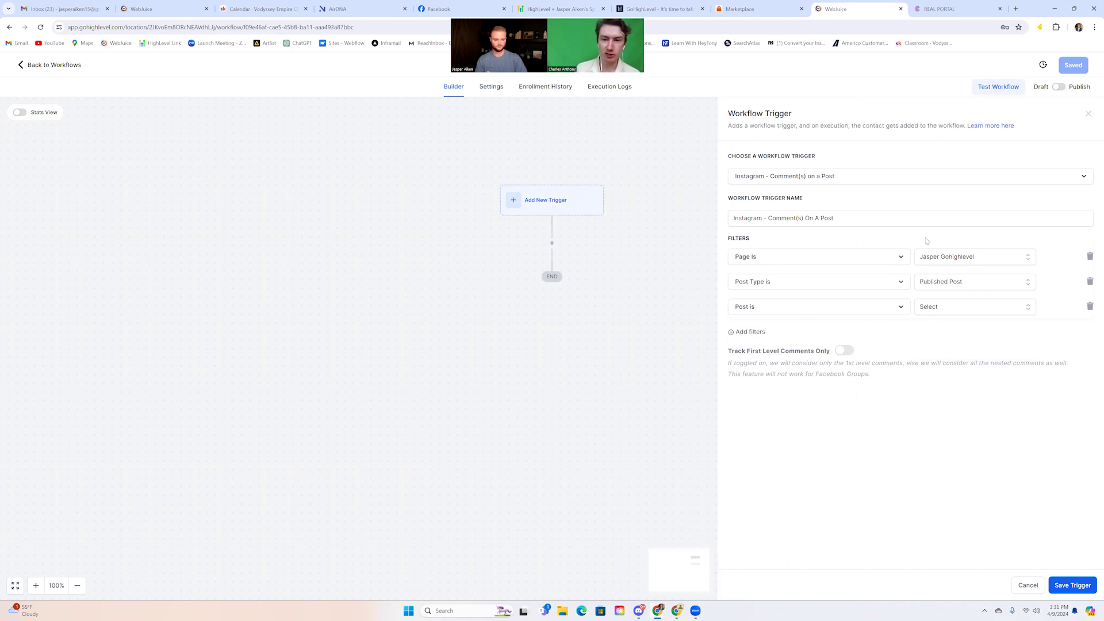
Keep Post Type as Published Post and remove the unused Post is filter
click(953, 283)
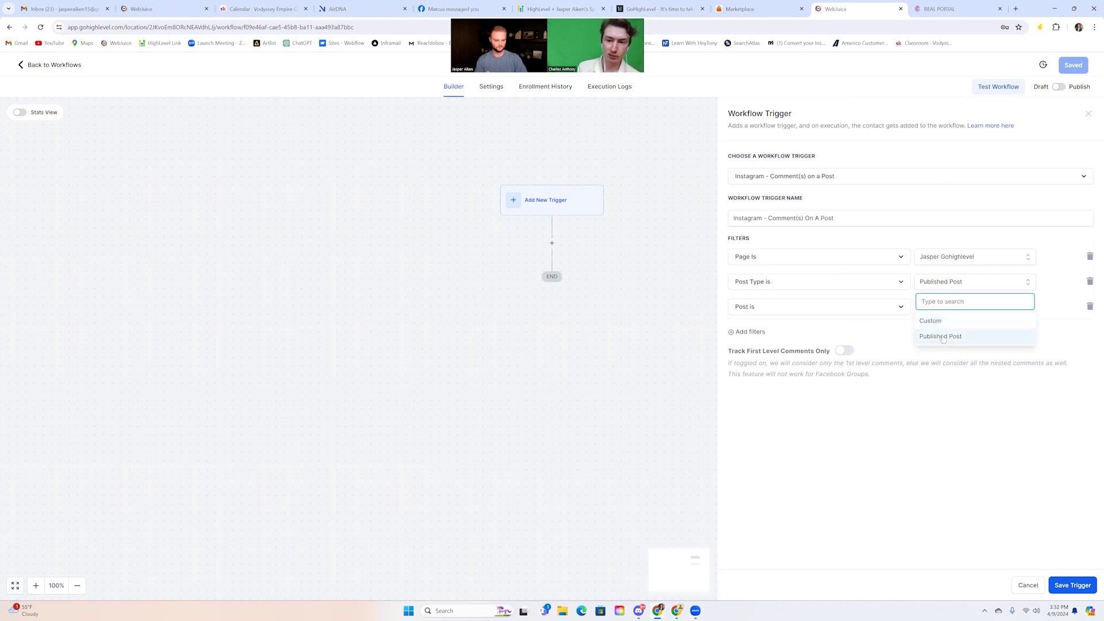
click(951, 273)
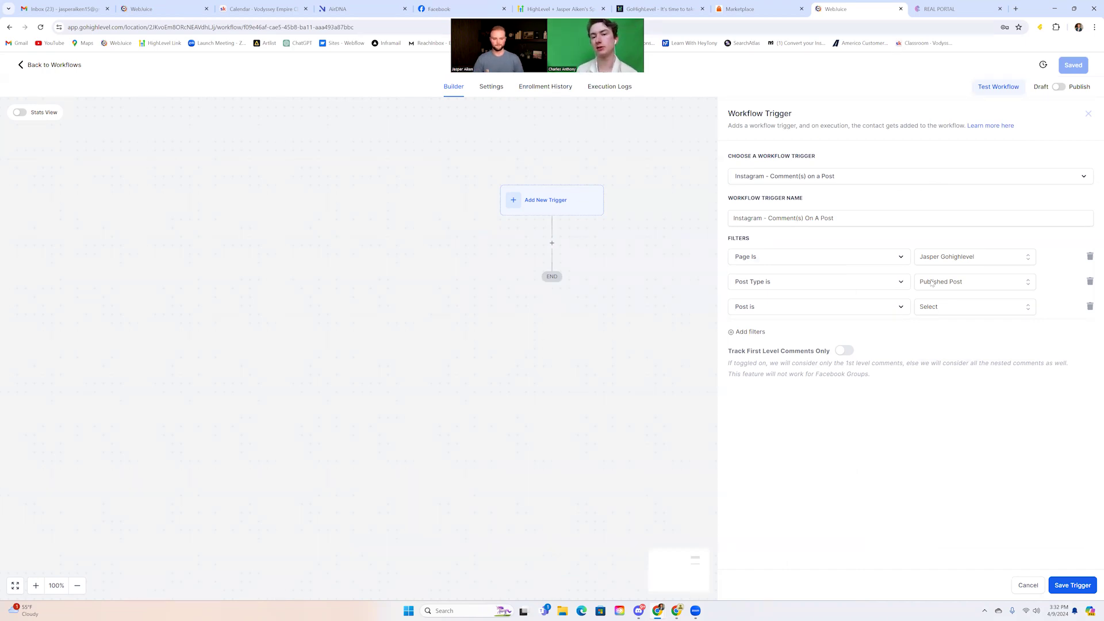
click(942, 308)
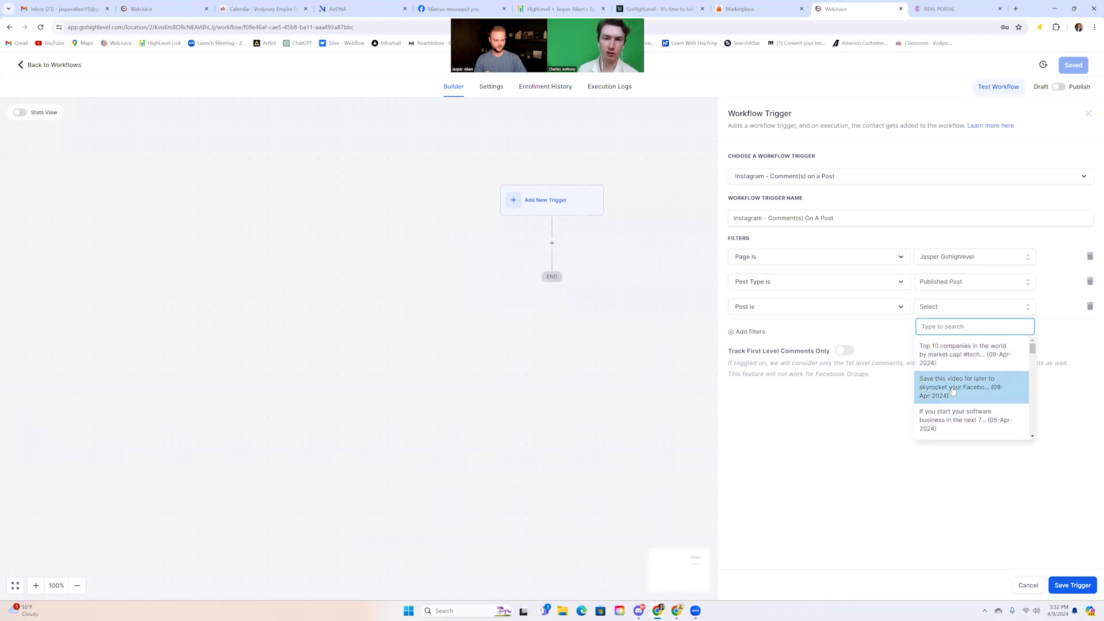
click(921, 296)
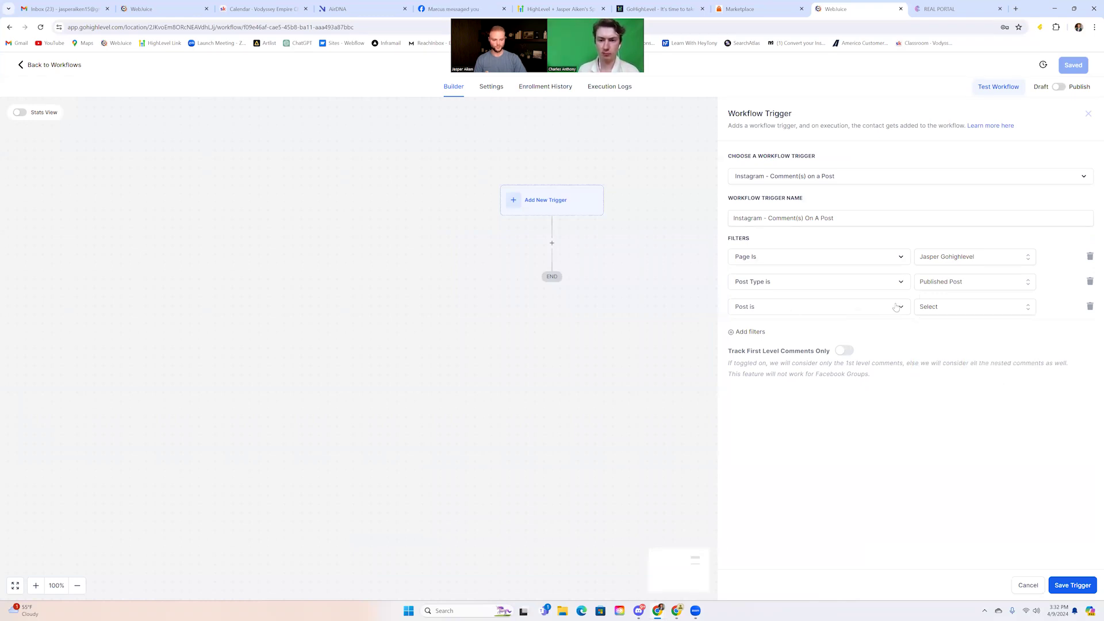
click(1090, 307)
Add a new trigger filter condition of type Exact Match
click(760, 309)
click(767, 307)
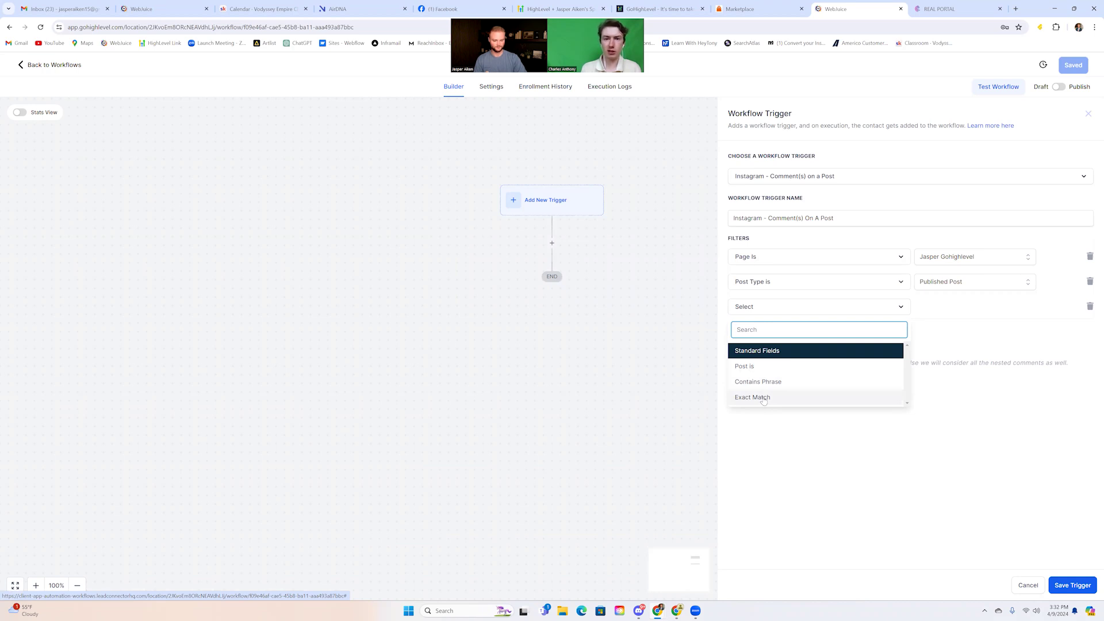
click(763, 398)
Set the exact-match keyword to Software, replacing Business, and add another filter row
click(942, 307)
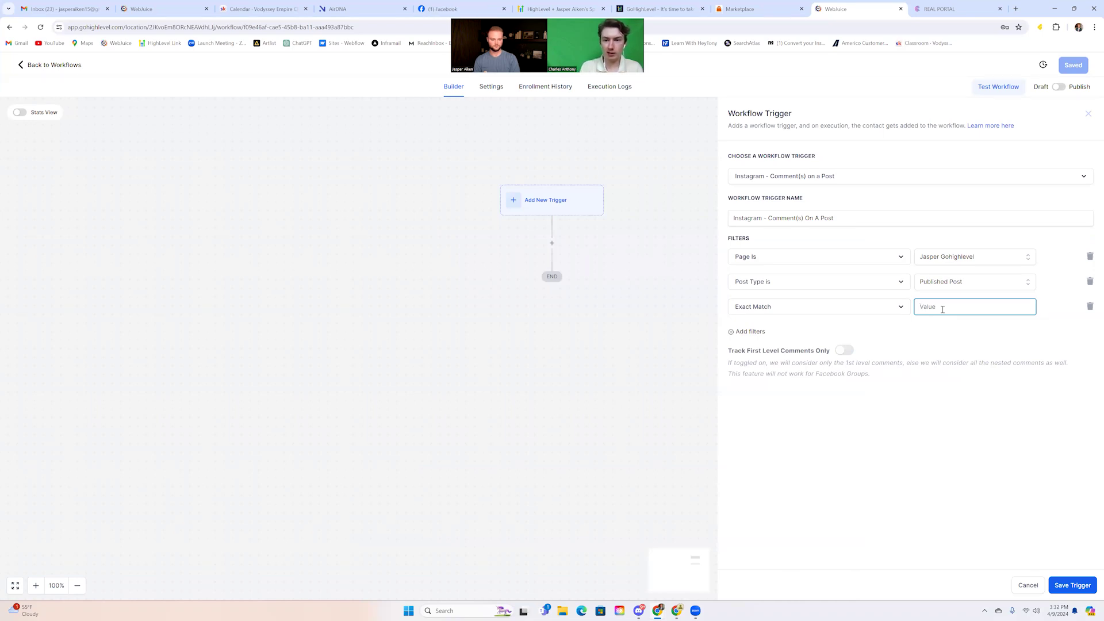
text(ss)
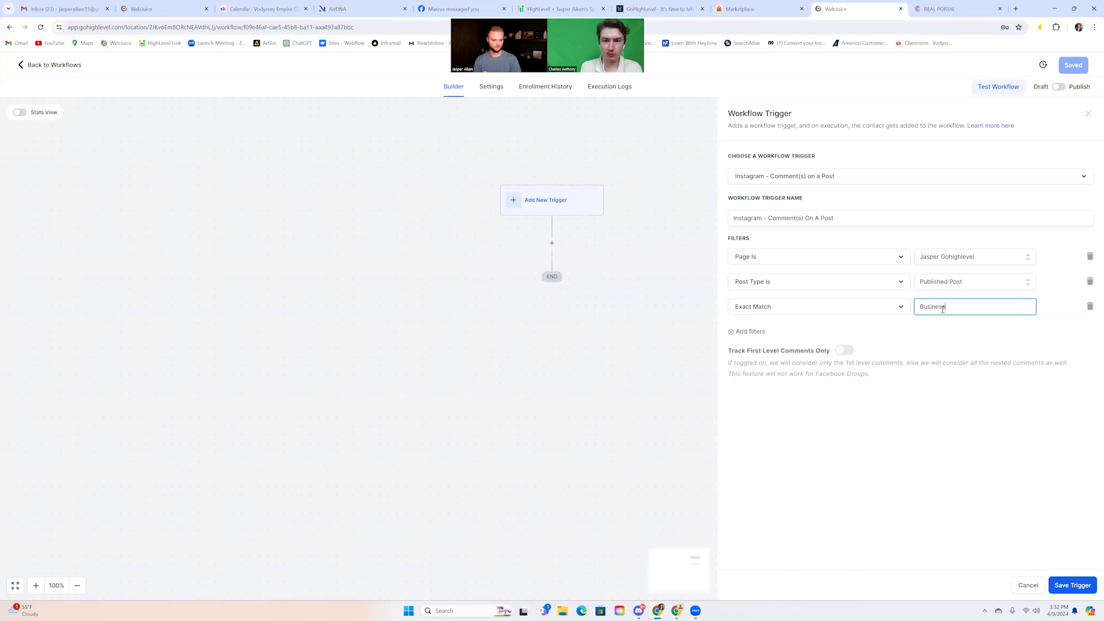
click(916, 327)
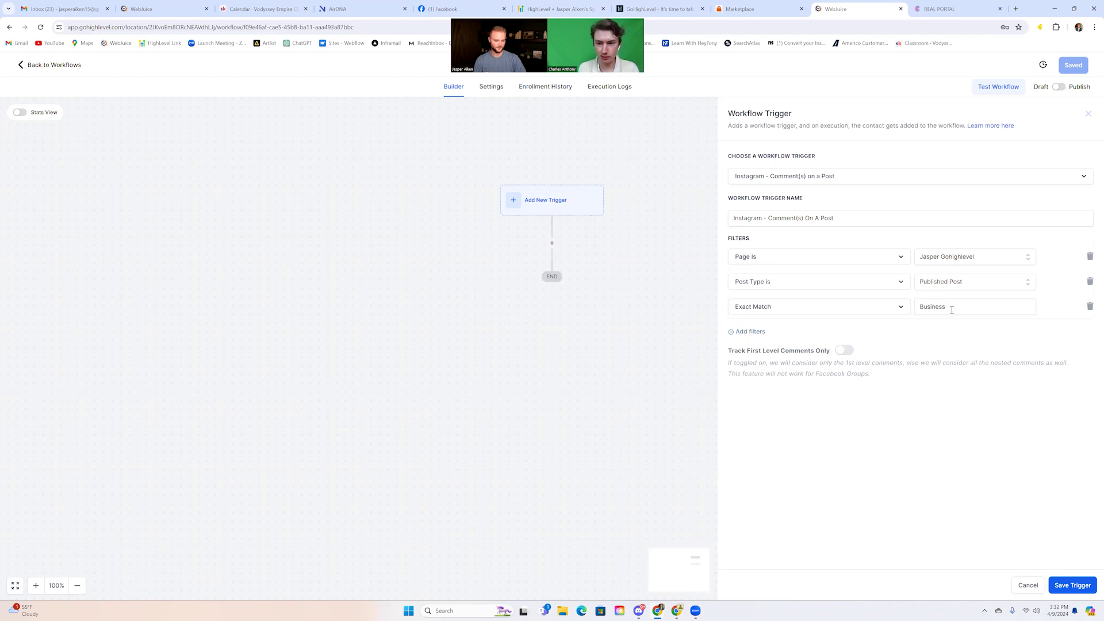
double_click(954, 306)
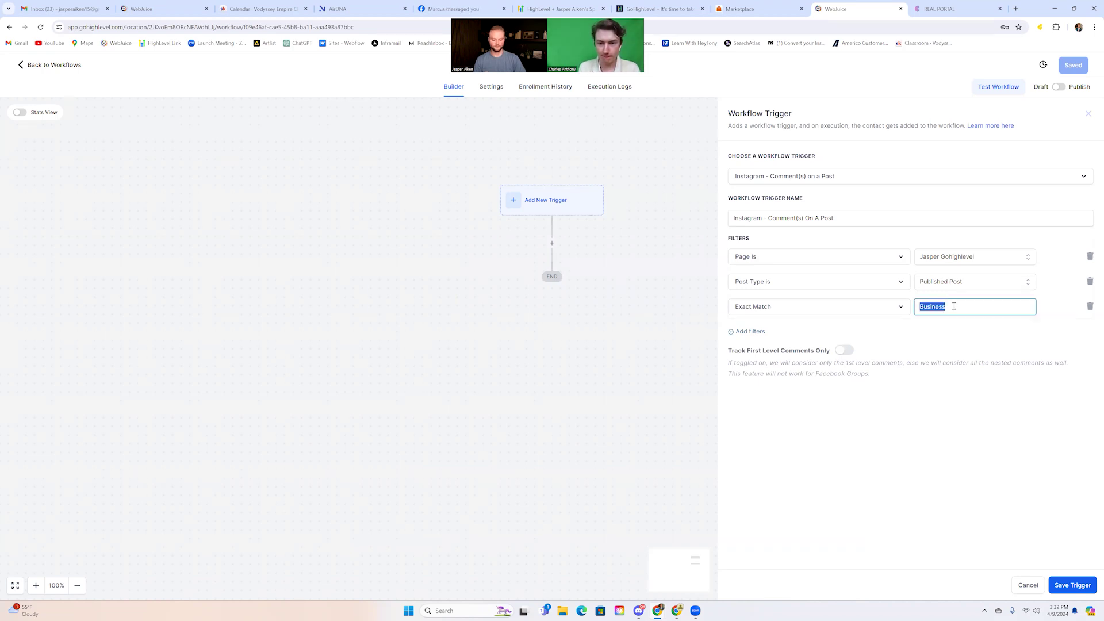
text(Software)
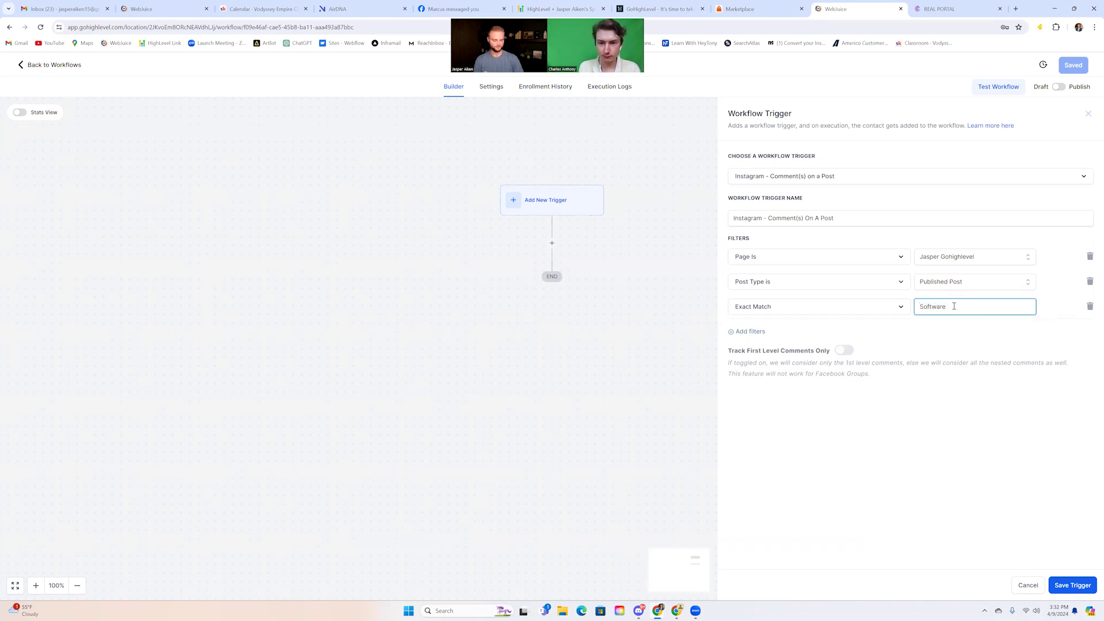
click(925, 325)
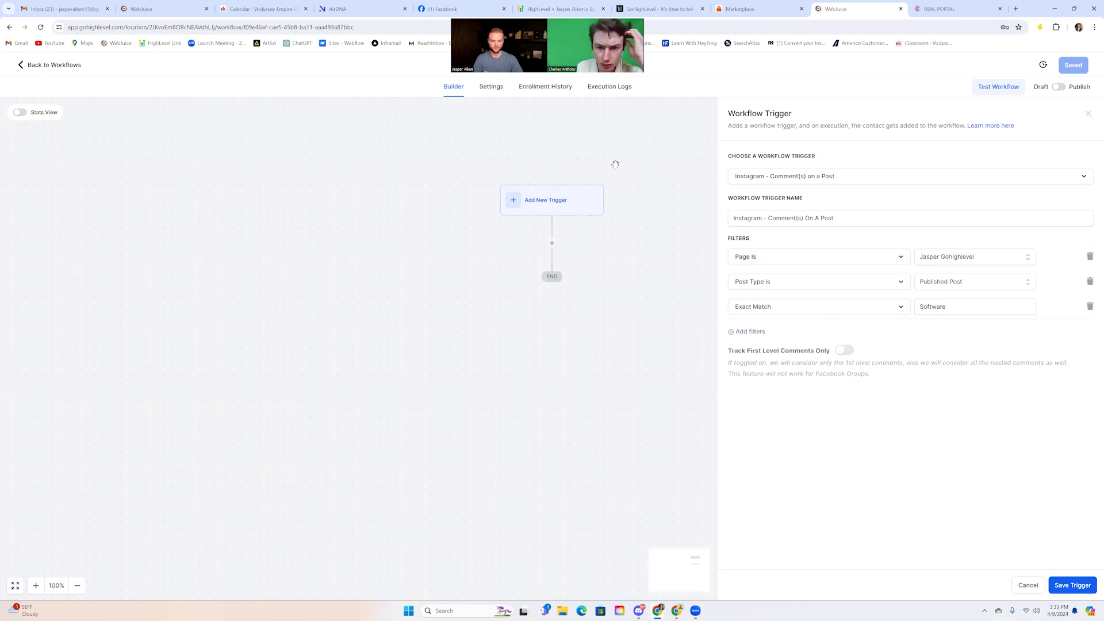
click(749, 331)
Remove the empty extra filter, enable Track First Level Comments Only, and save the trigger
click(774, 333)
click(929, 355)
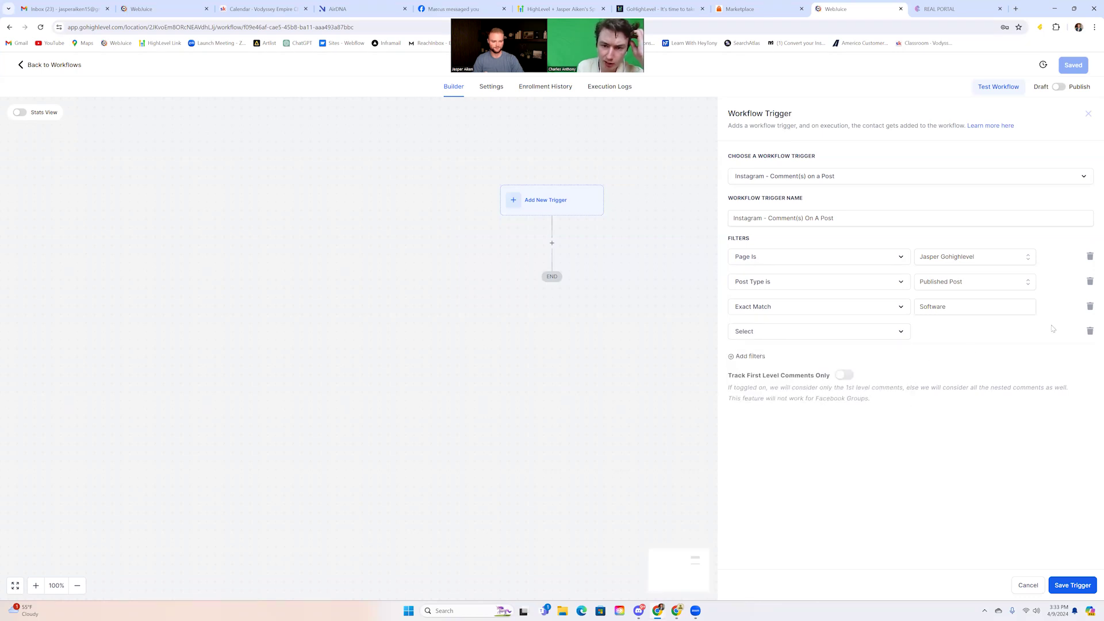
click(1090, 333)
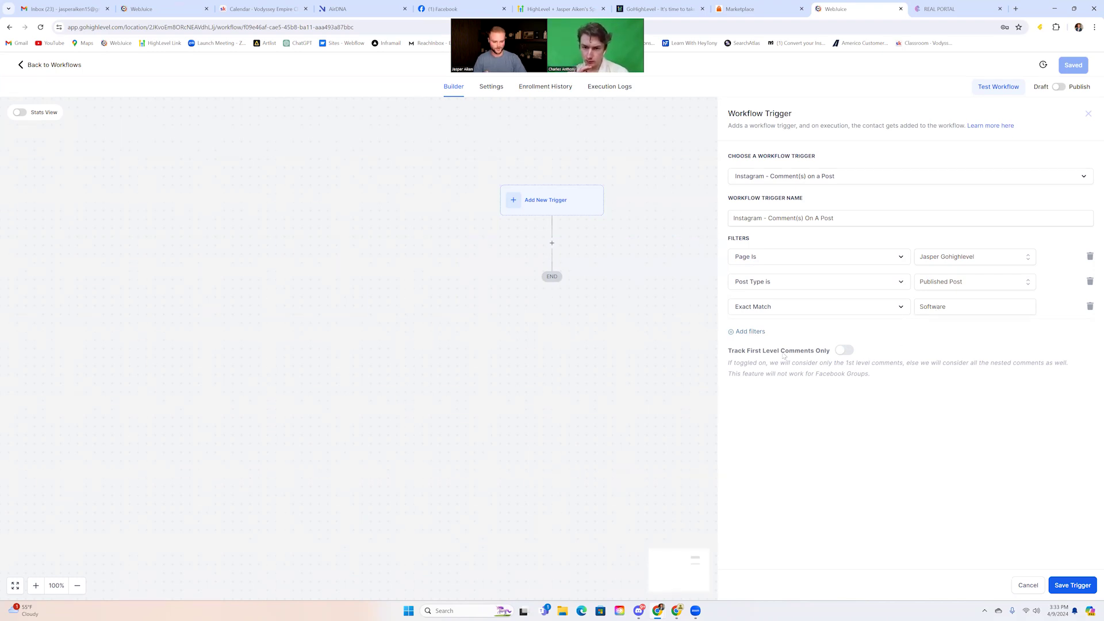
click(843, 351)
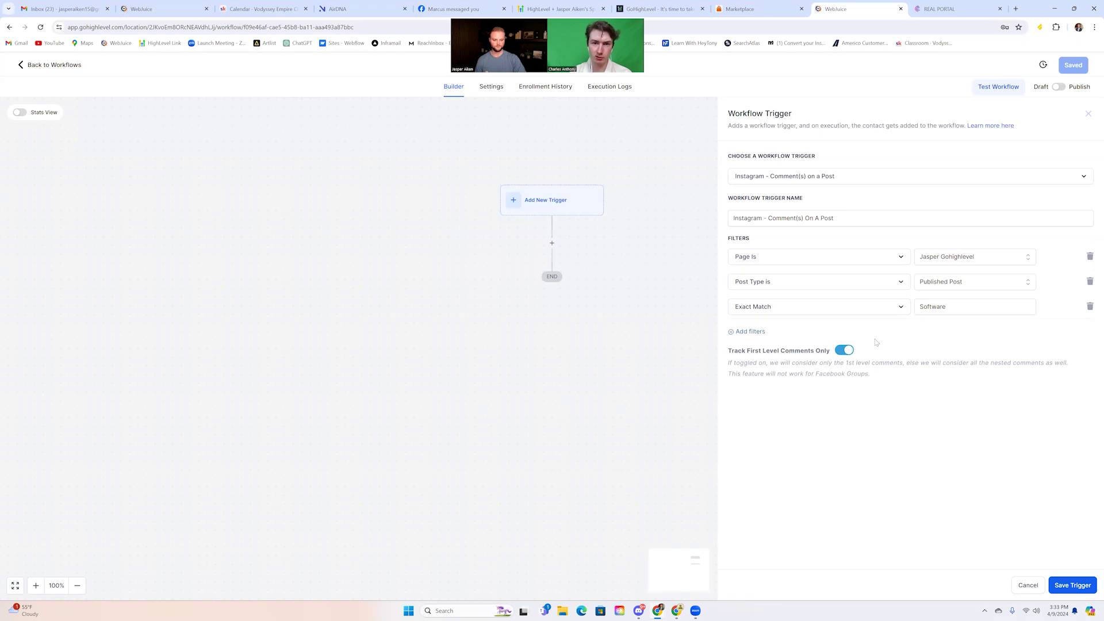
click(1070, 584)
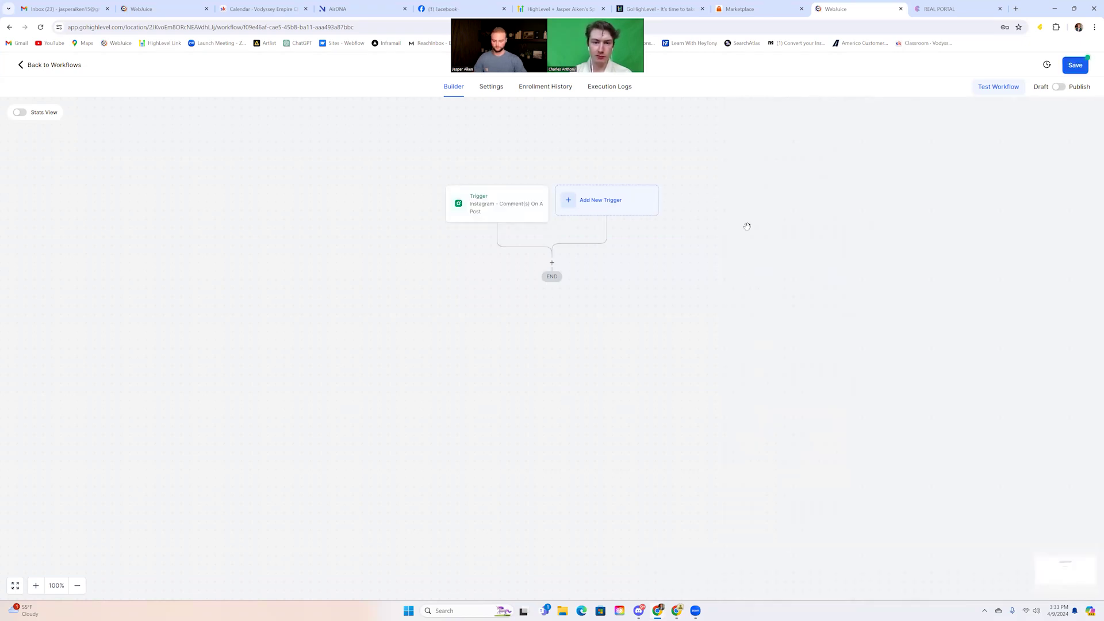
Add a Reply In Comments action below the trigger, found by searching 'comme'
click(552, 263)
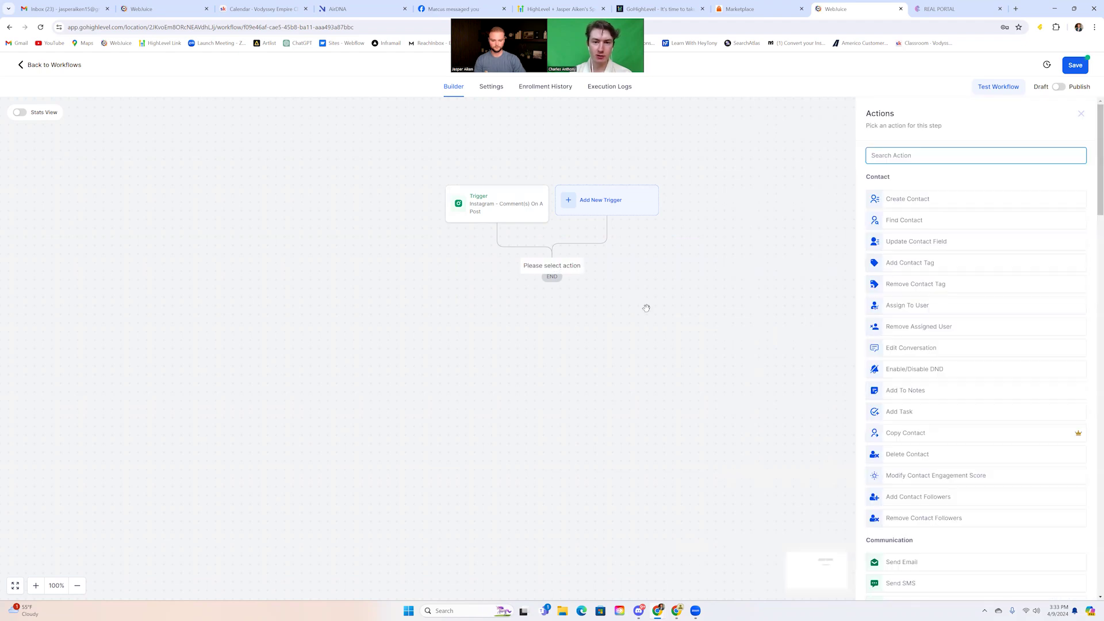
scroll(1024, 240, down, 5)
scroll(1024, 240, up, 5)
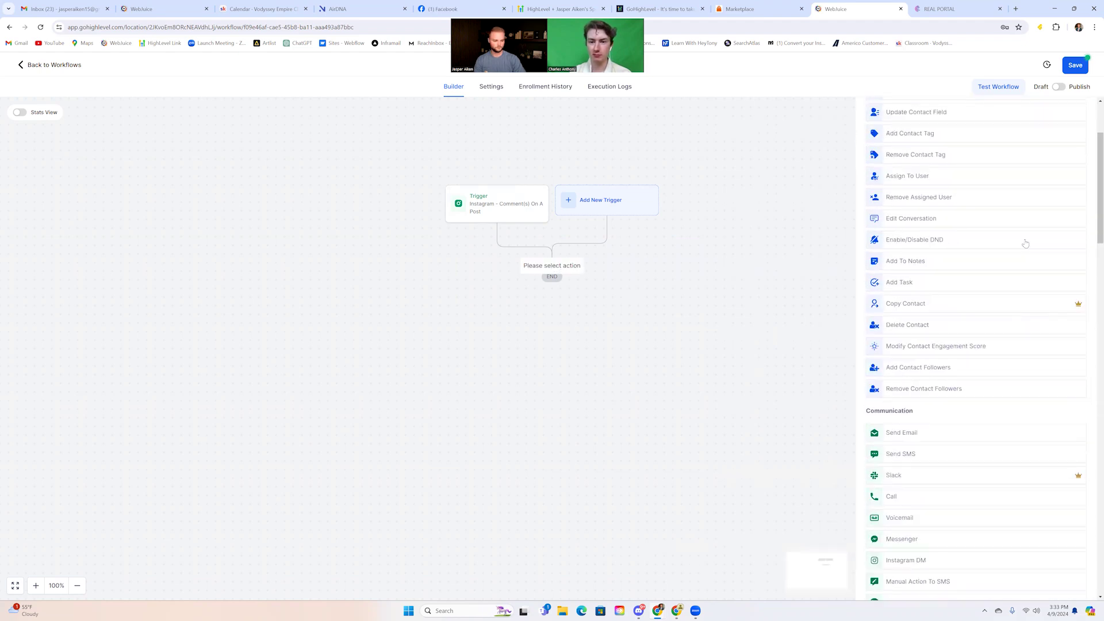
scroll(1025, 241, down, 2)
scroll(1025, 240, down, 2)
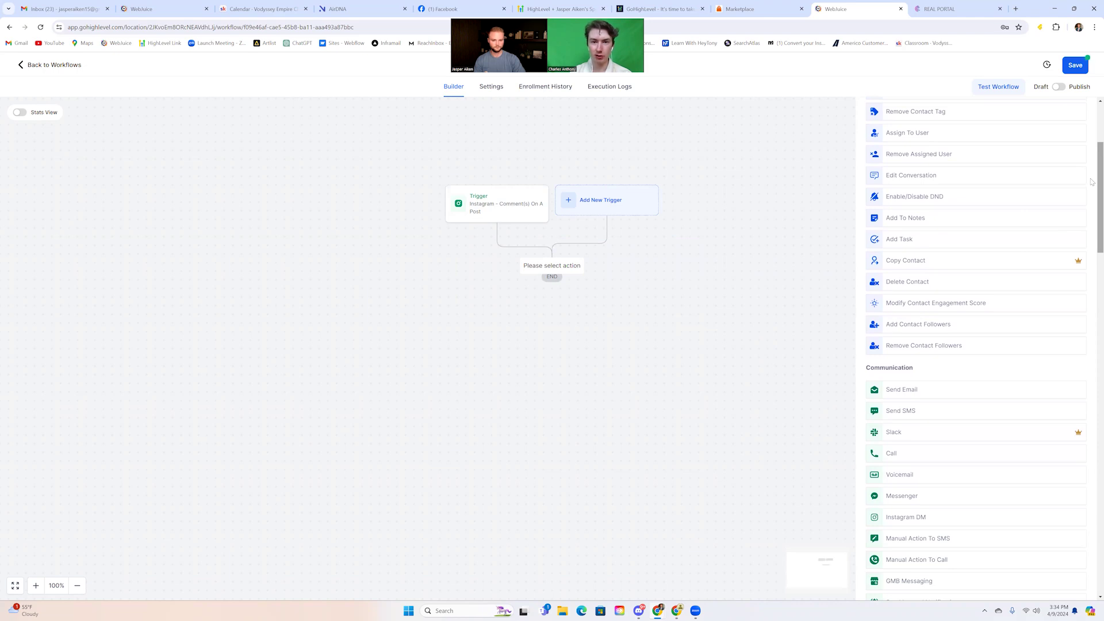
scroll(1092, 182, up, 5)
click(936, 156)
text(re)
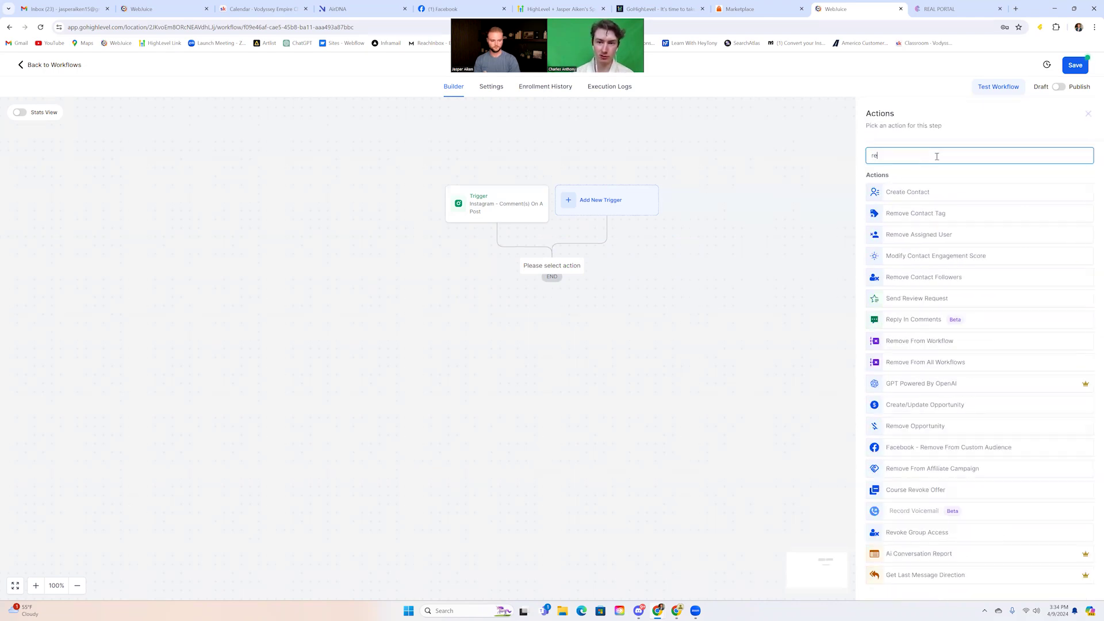
text(spond)
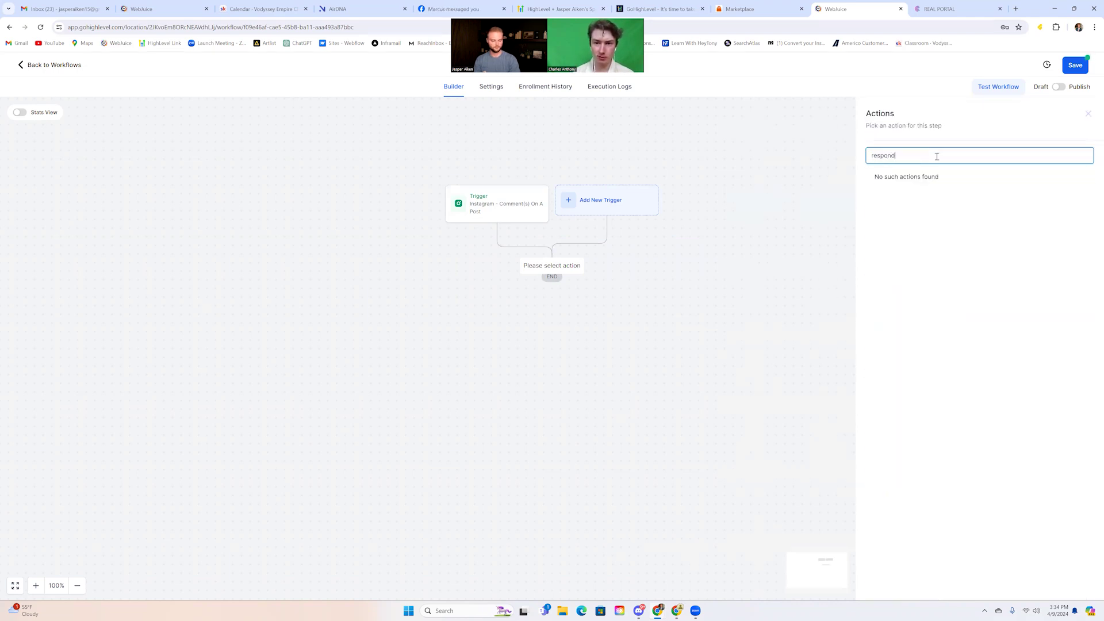
key(BackSpace)
key(BackSpace)
key(BackSpace)
key(BackSpace)
key(BackSpace)
key(BackSpace)
text(comment)
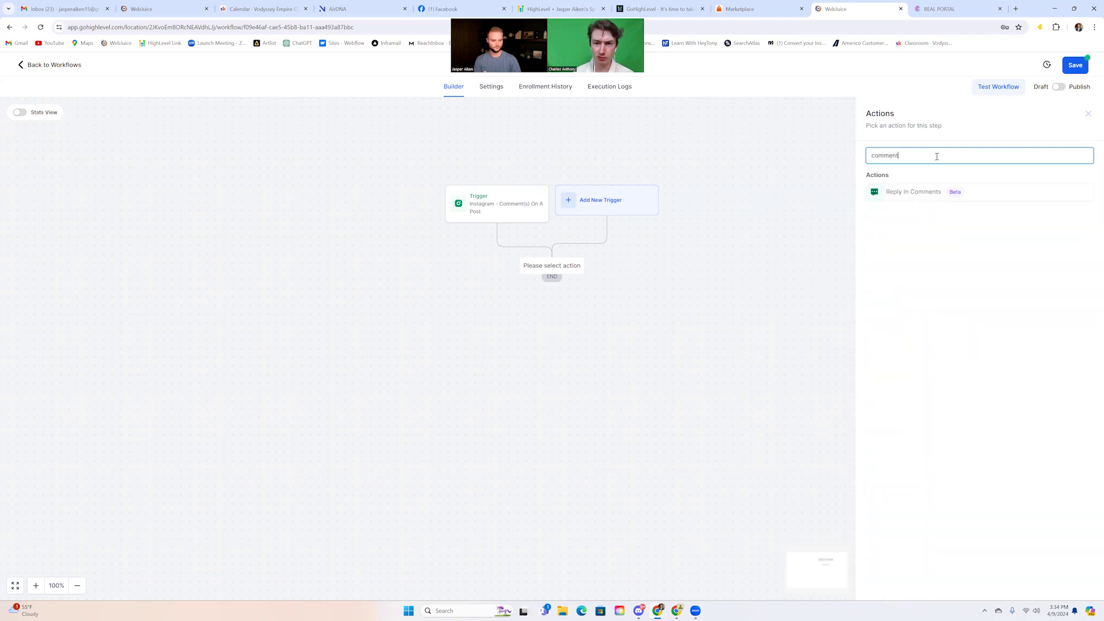
click(917, 194)
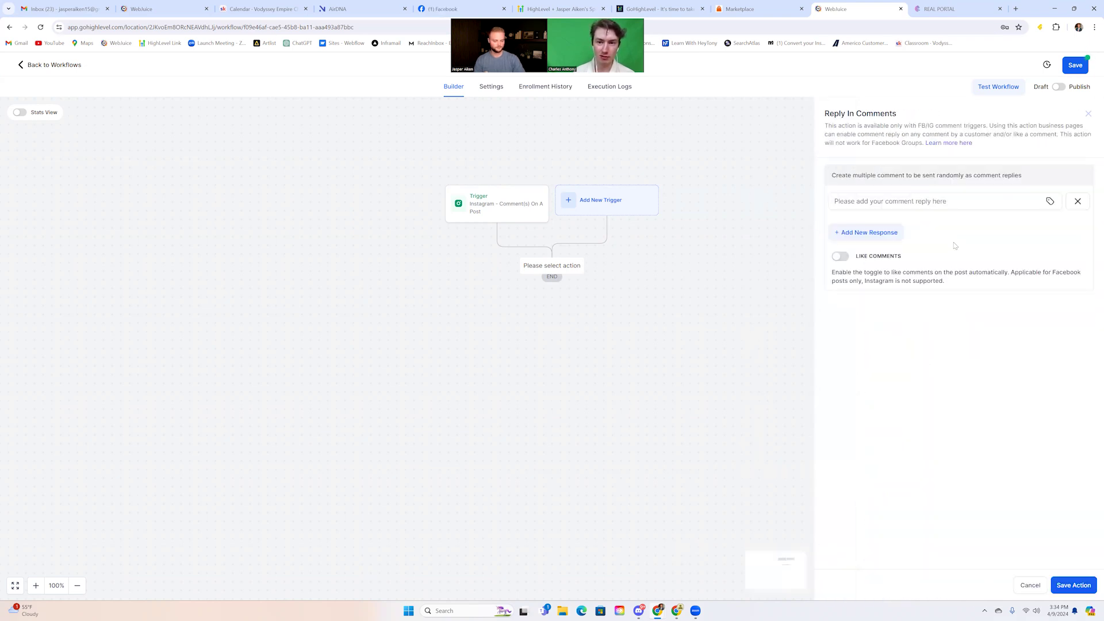
Enter the first two comment replies, 'Snet you' and 'Sending that over now!'
click(929, 201)
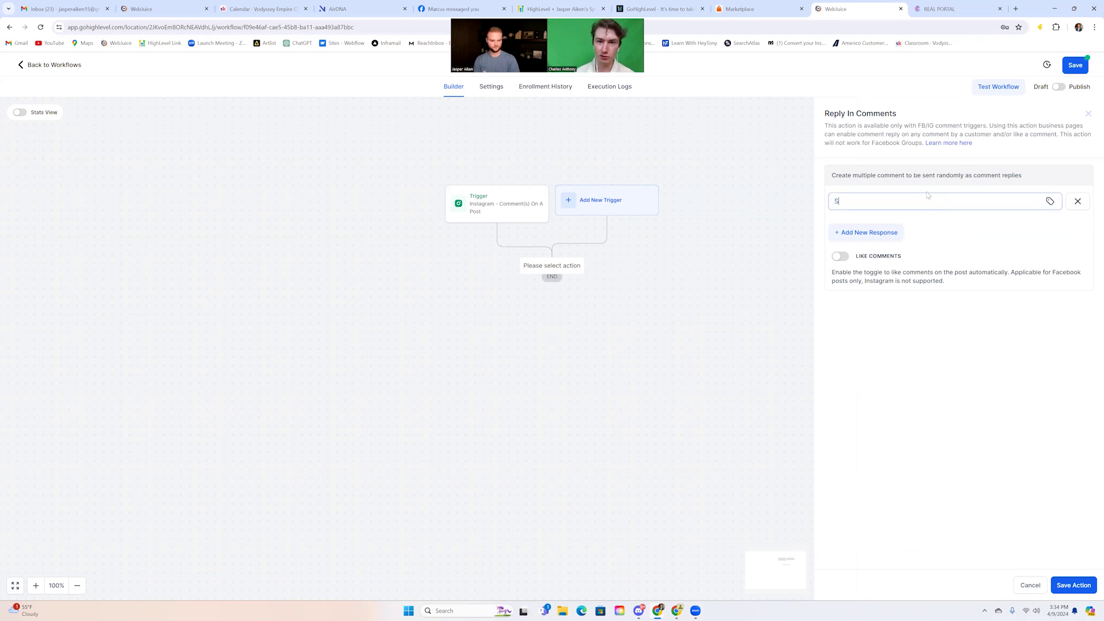
text(Snet you)
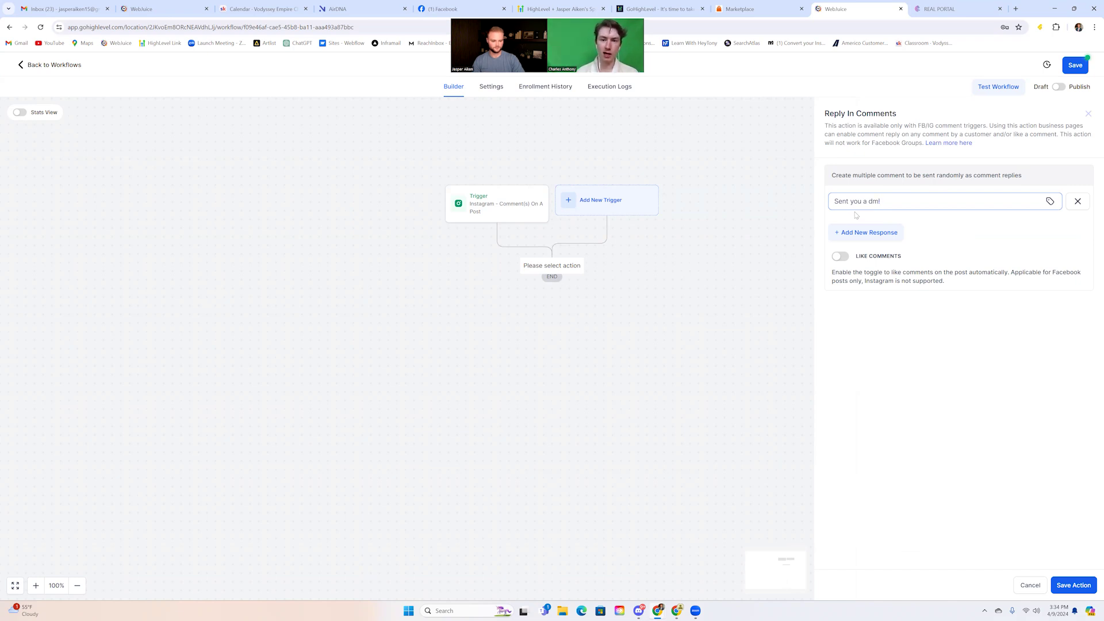
click(861, 233)
click(862, 222)
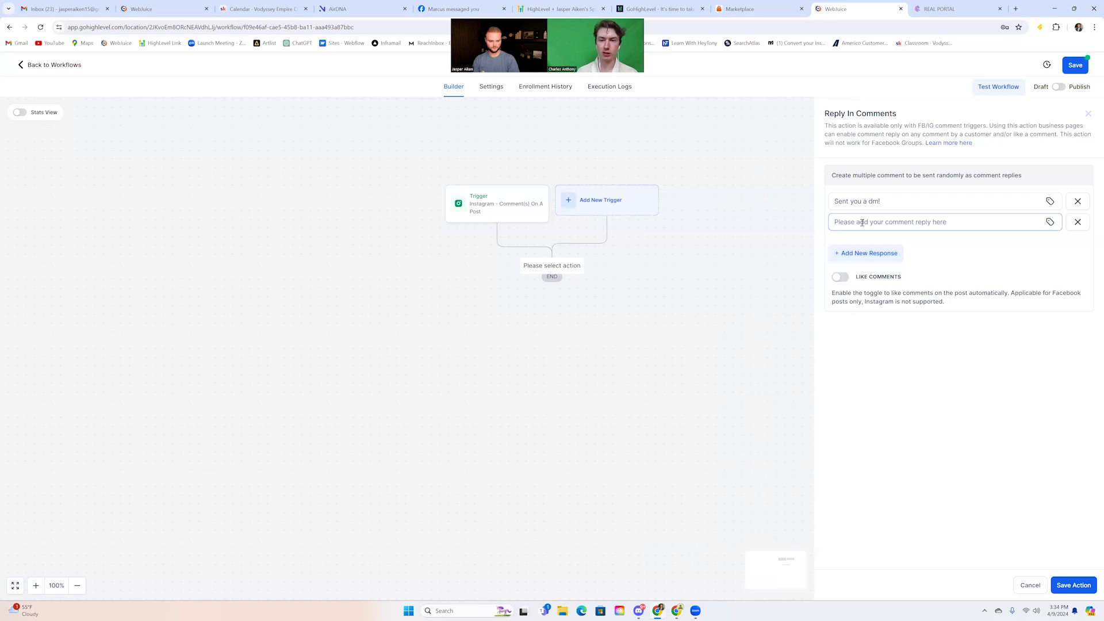
text(Sending that over now)
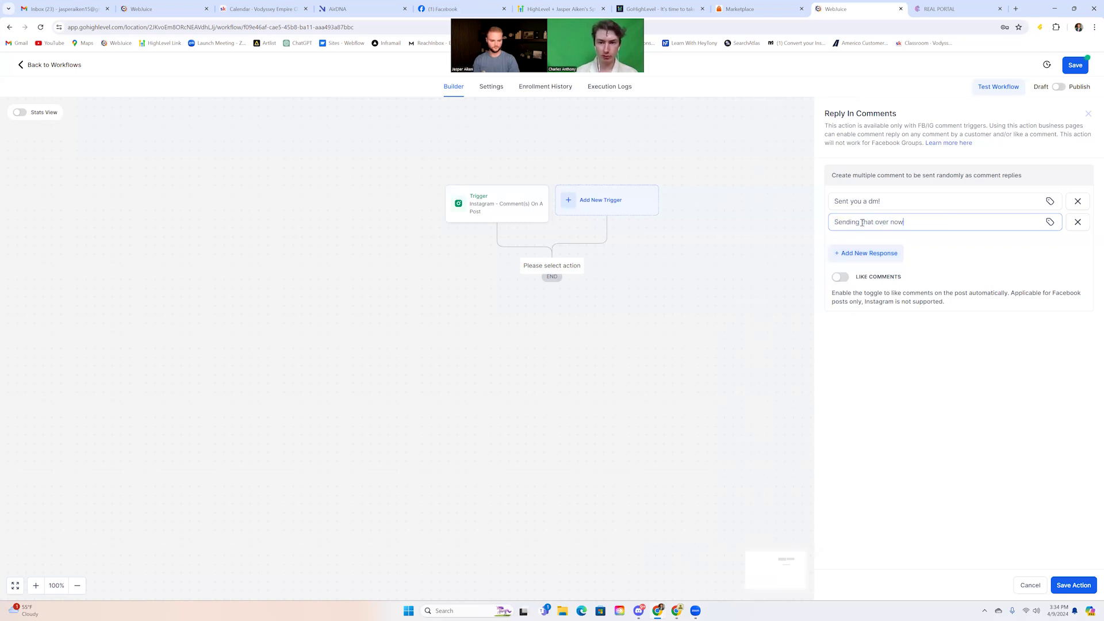
text(!)
Add the third reply 'Check your dm!', turn on Like Comments, and save the step
click(865, 253)
click(868, 242)
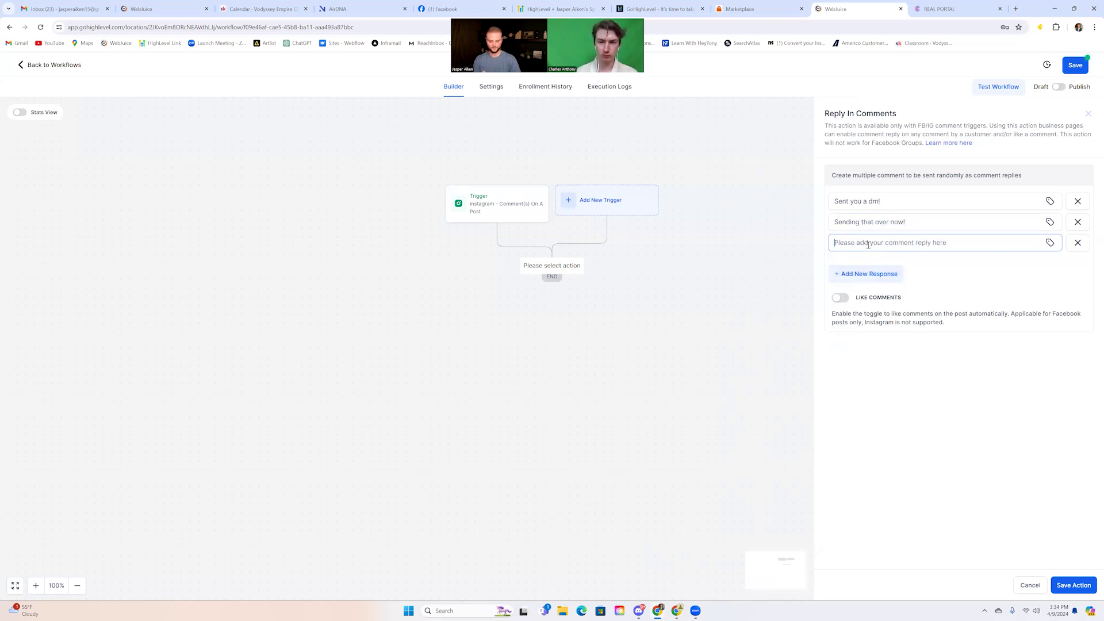
text(Check your)
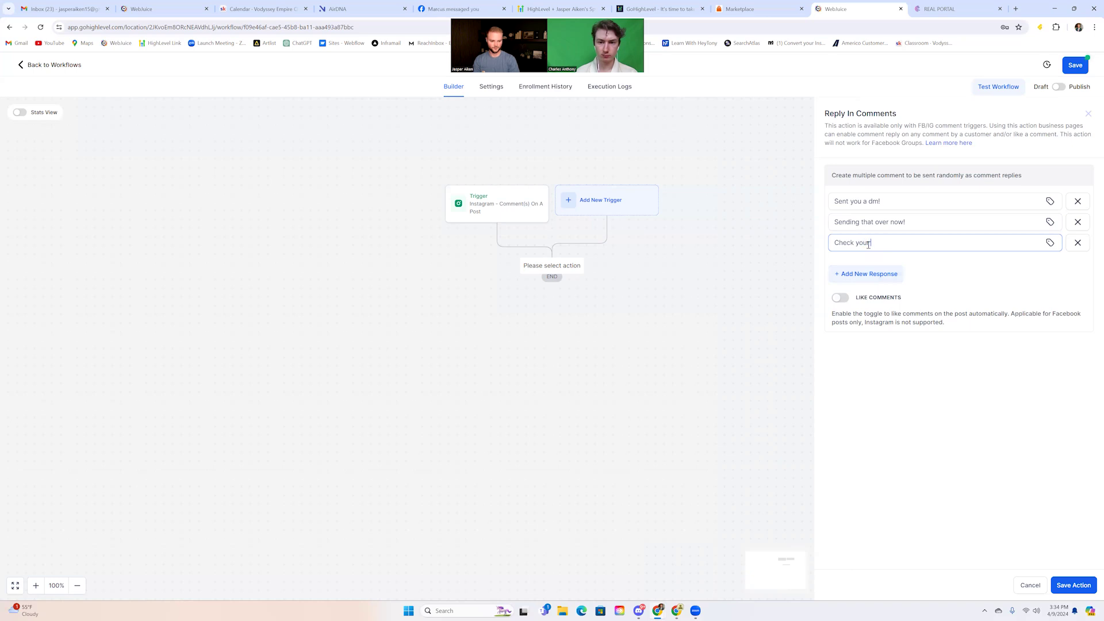
text( dms)
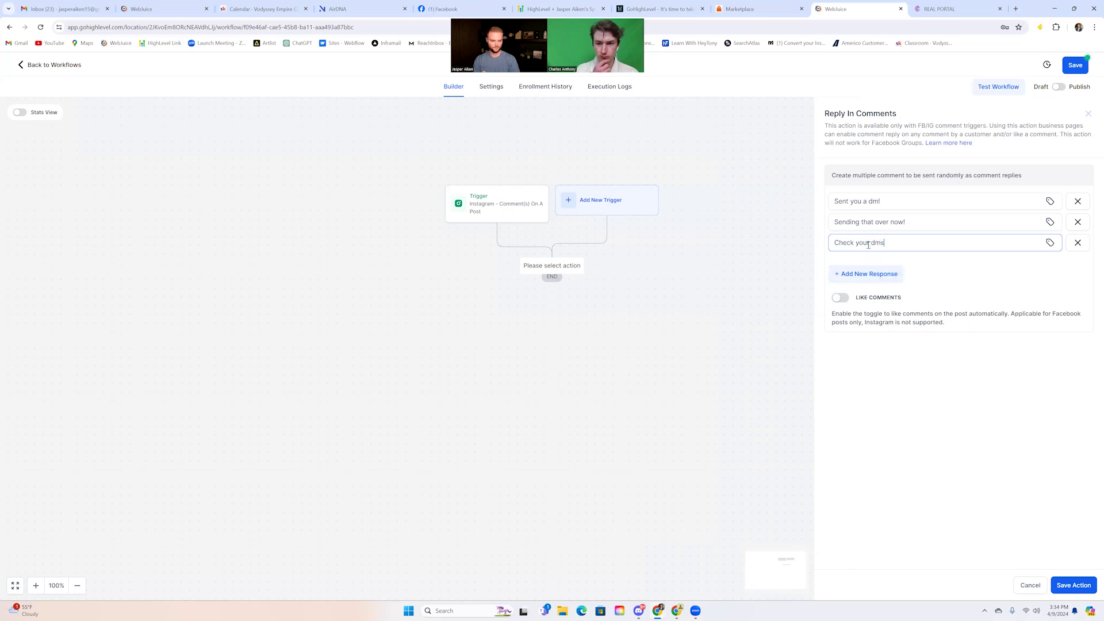
text(!)
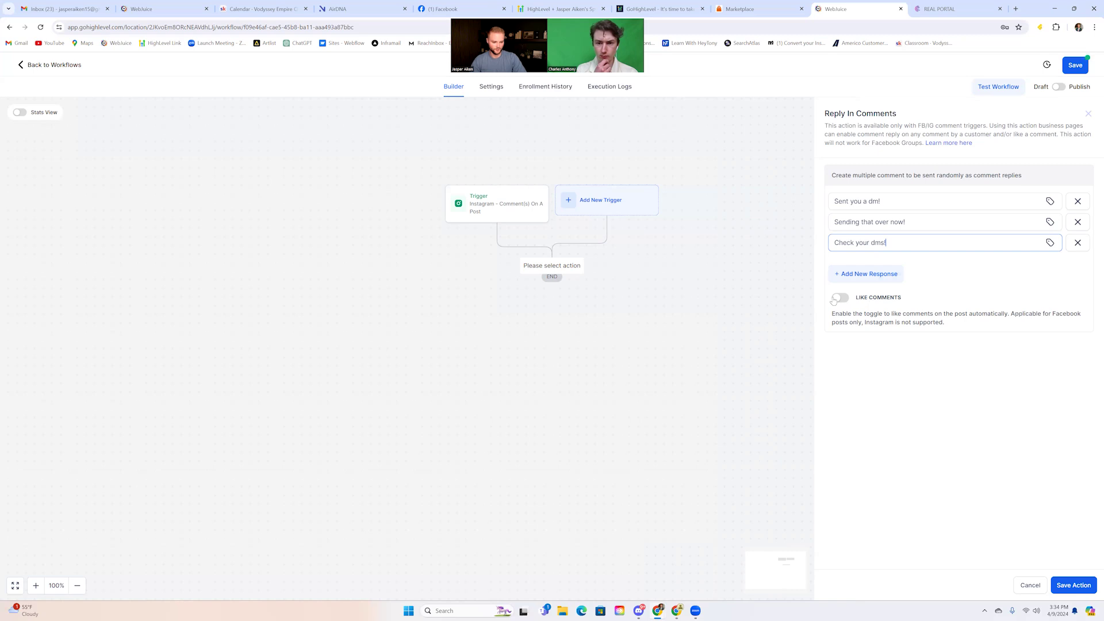
click(849, 298)
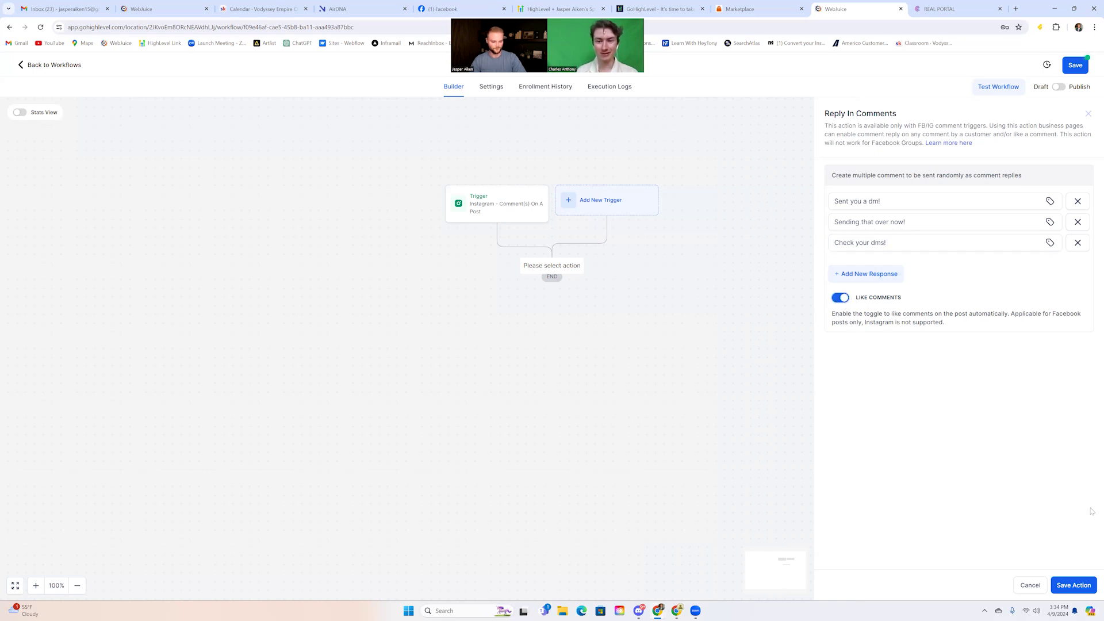
click(1081, 585)
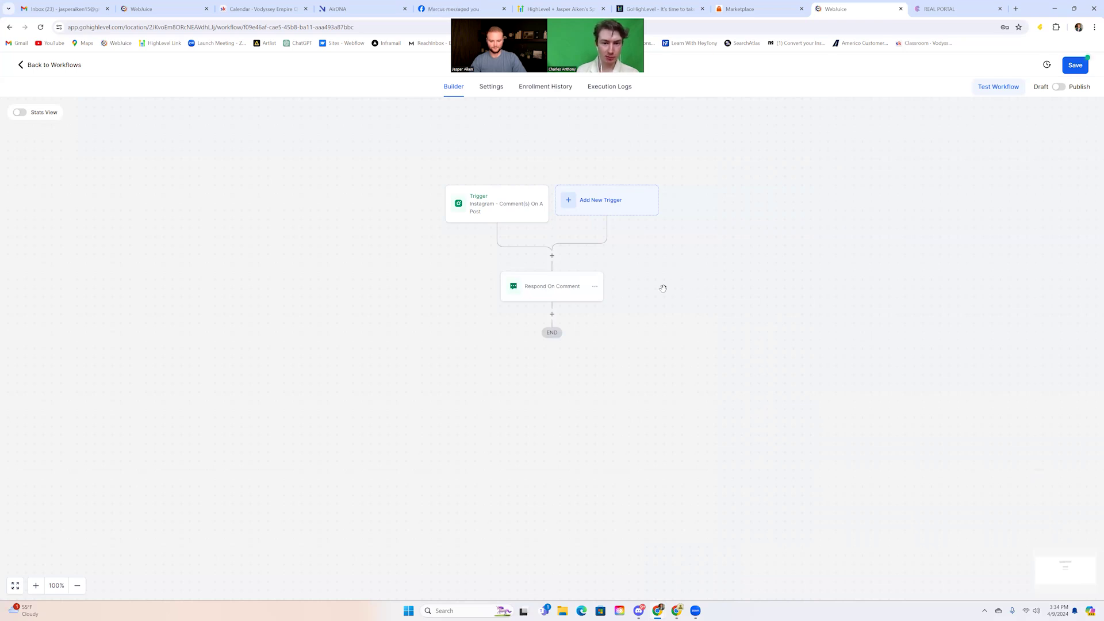
Insert a Start Ai Bot action from Ai Workflow Steps below Respond On Comment
click(551, 314)
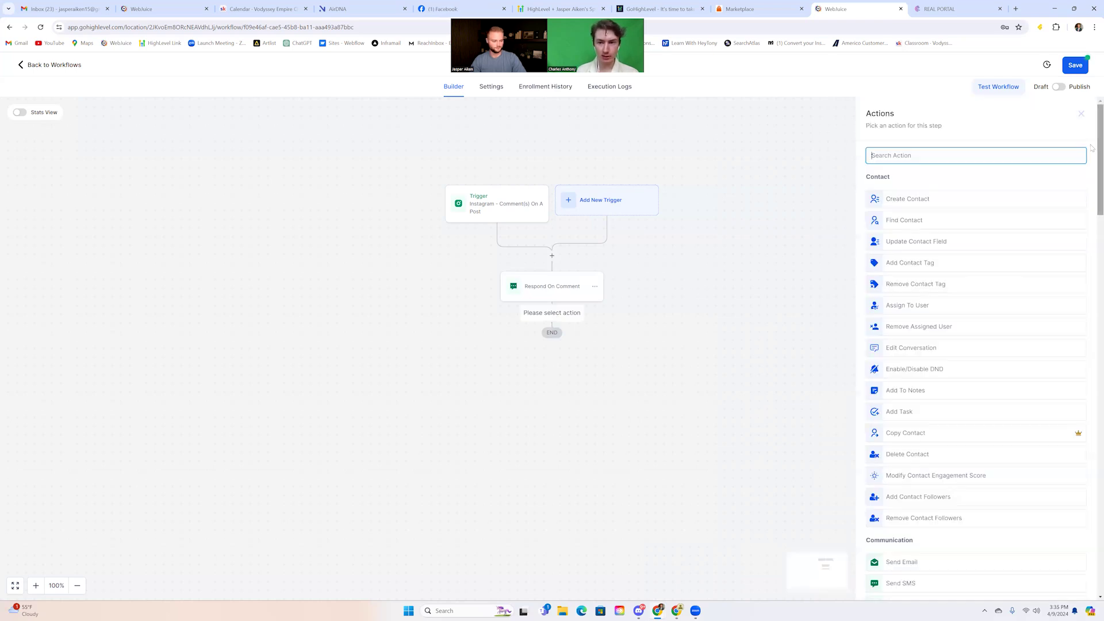
drag(1090, 139, 1090, 529)
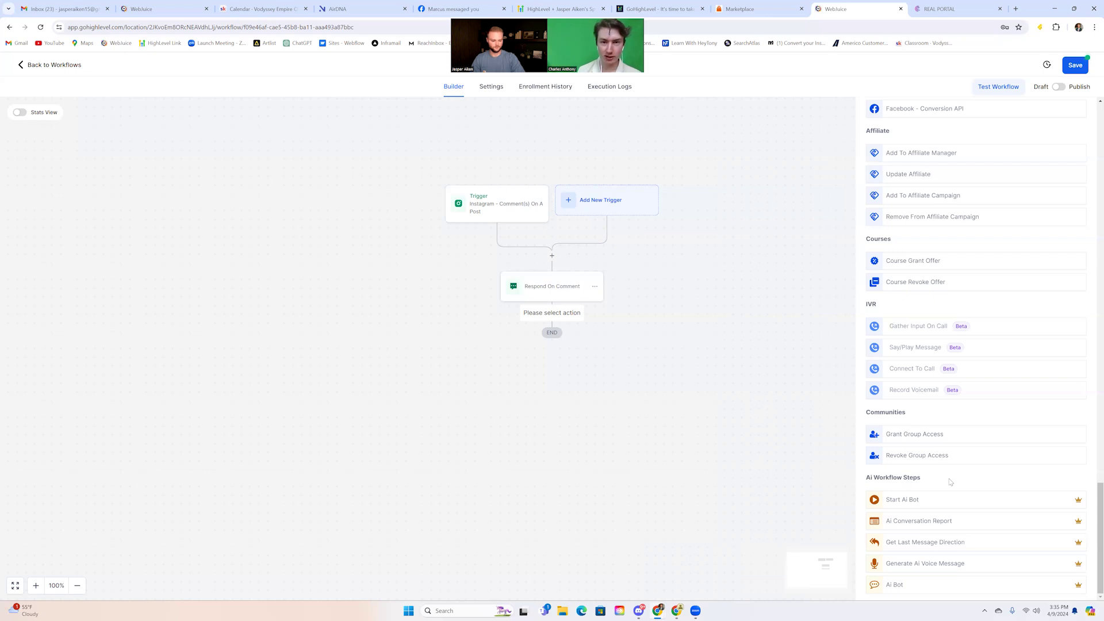
click(900, 501)
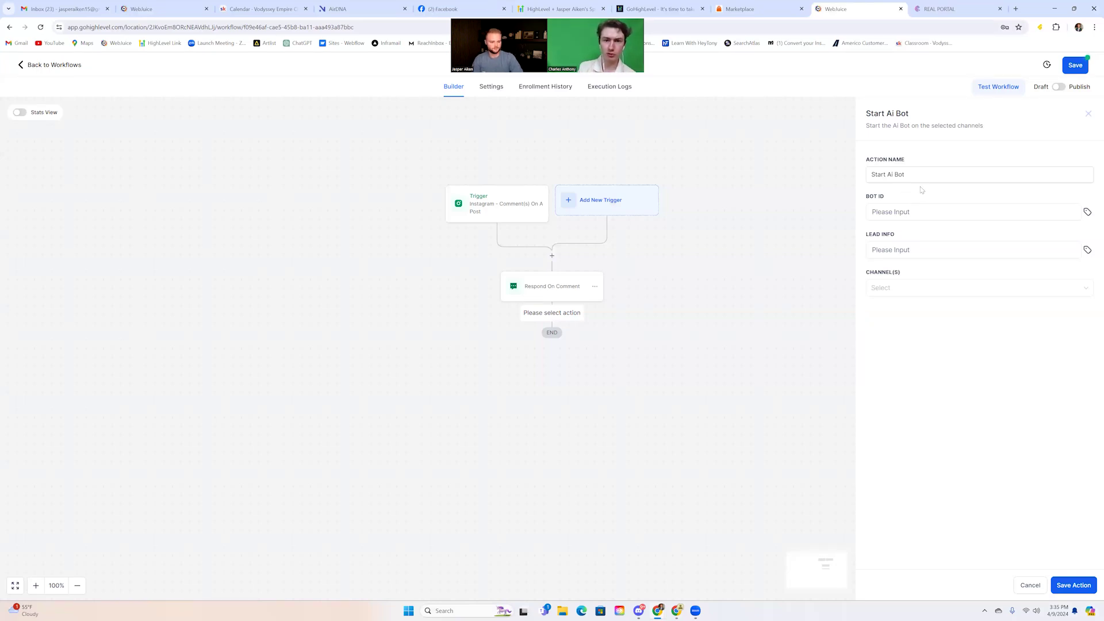
Paste the bot ID and set lead info to 'Leads first name is' plus Contact First Name
click(917, 210)
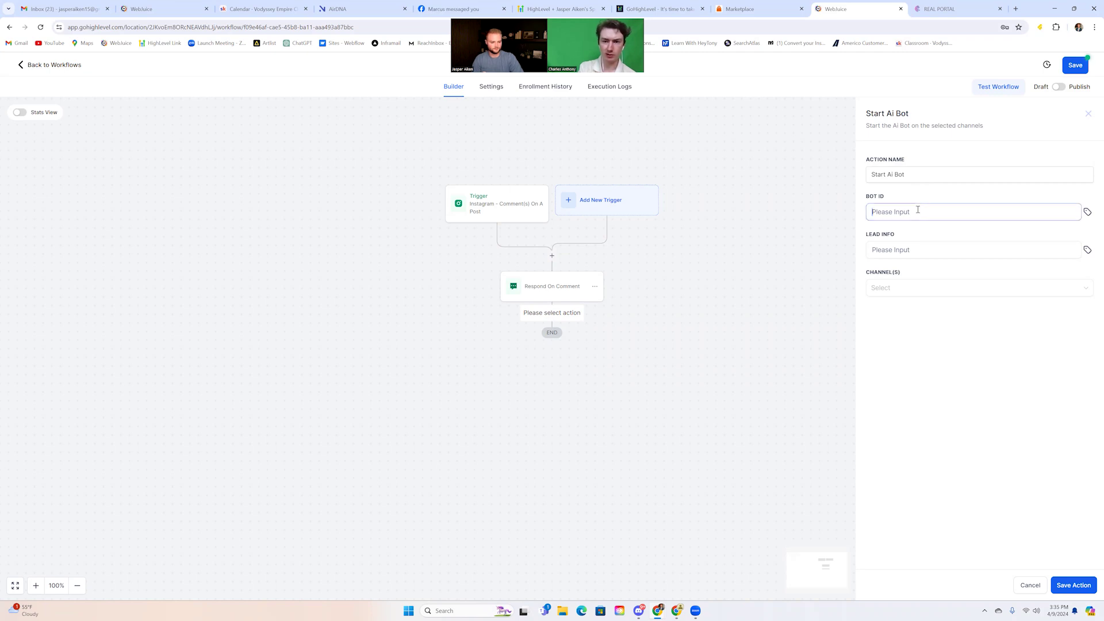
text(t1QYj4KXqU6m2el8t2wXr2sjPfsyiqVgavcqBazi)
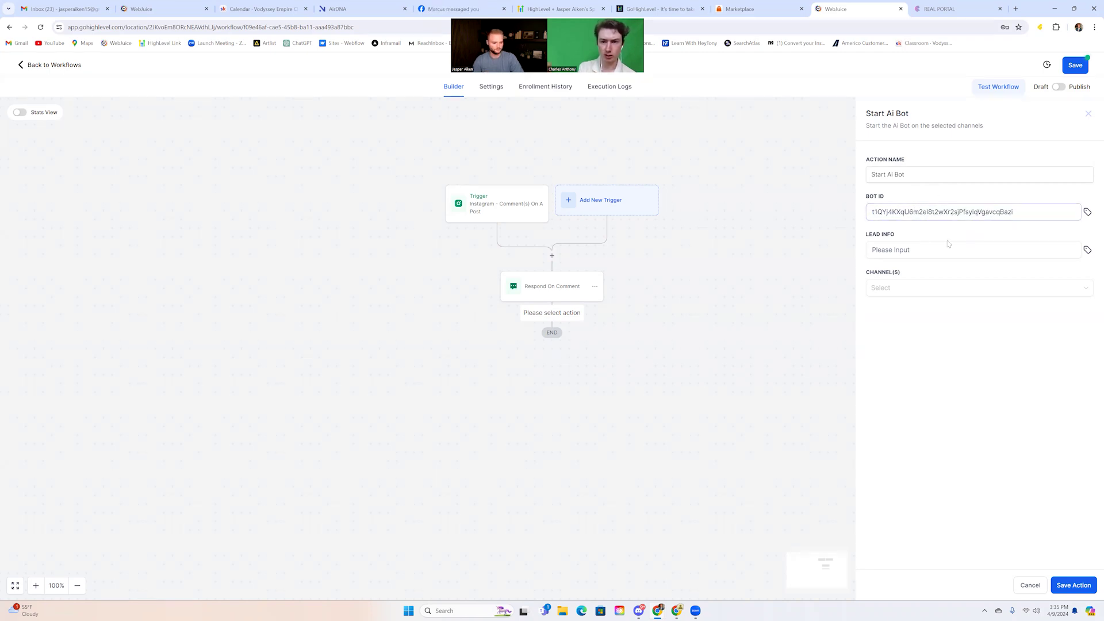
click(914, 253)
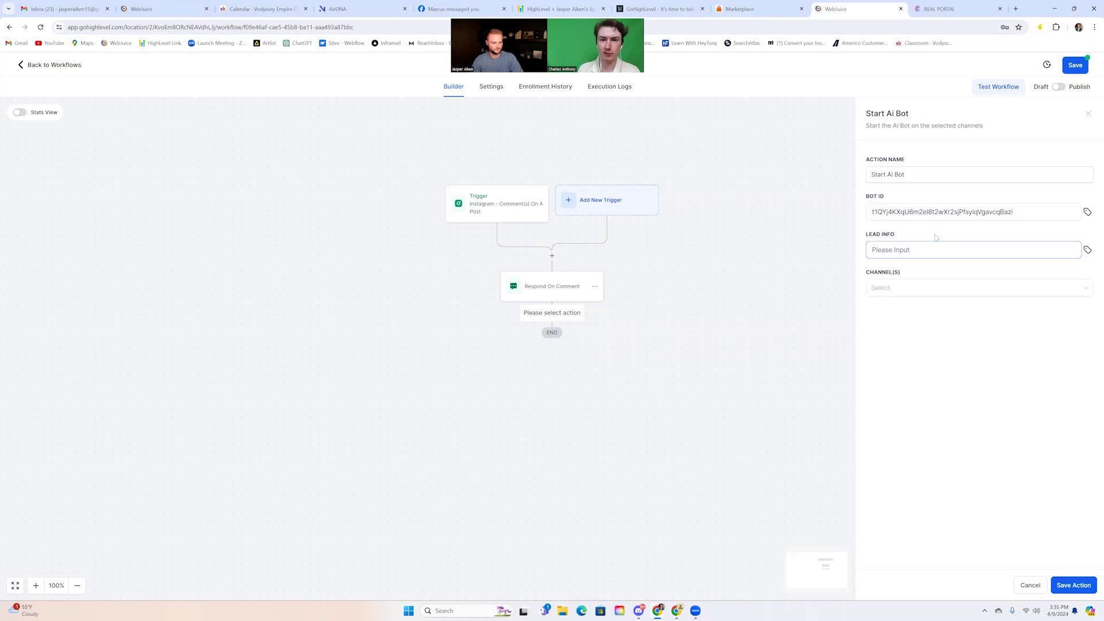
text(Leads f)
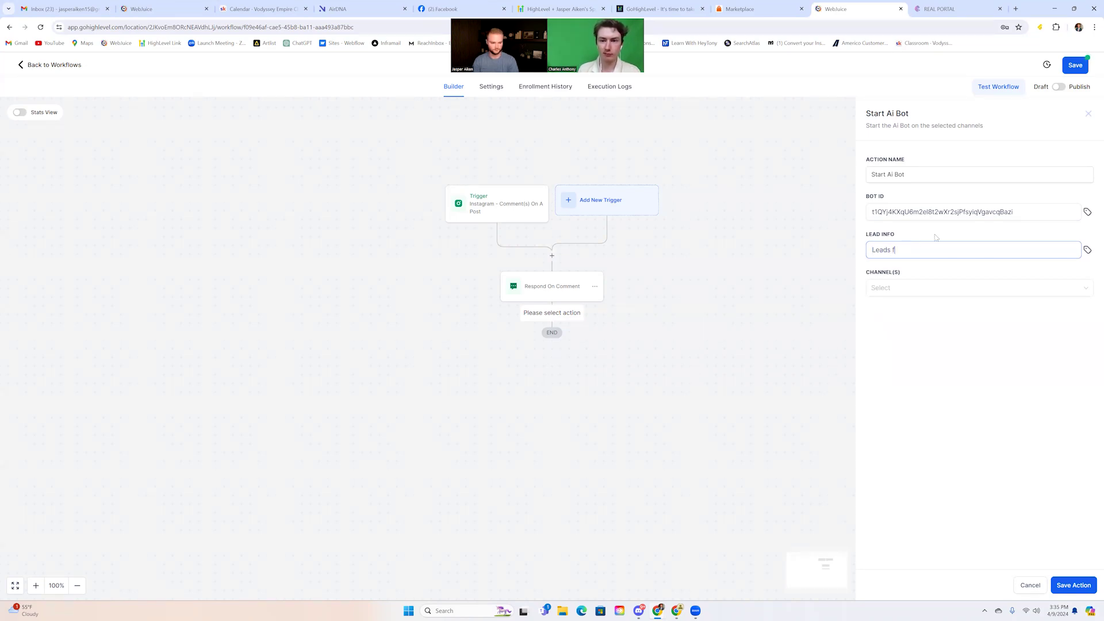
text(irst name is)
click(1085, 251)
click(984, 293)
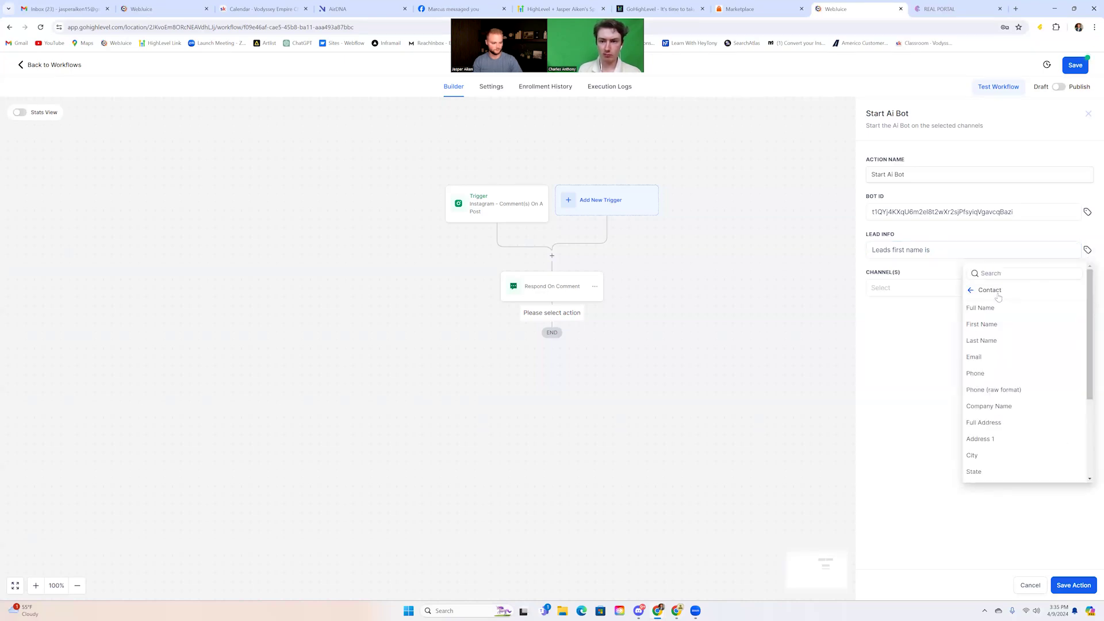
click(990, 323)
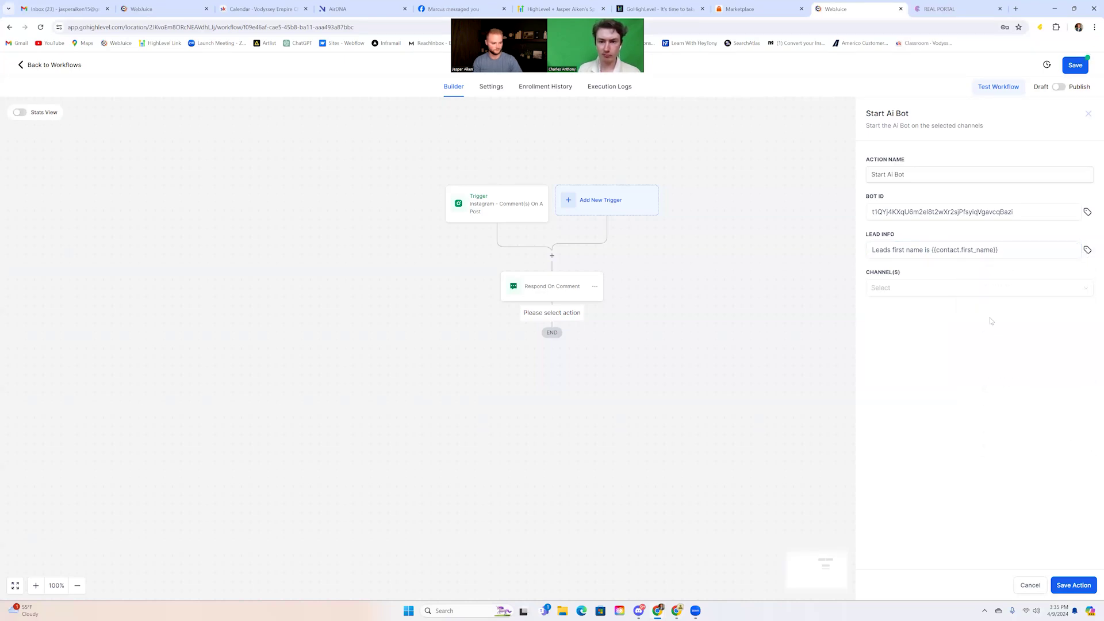
click(1014, 248)
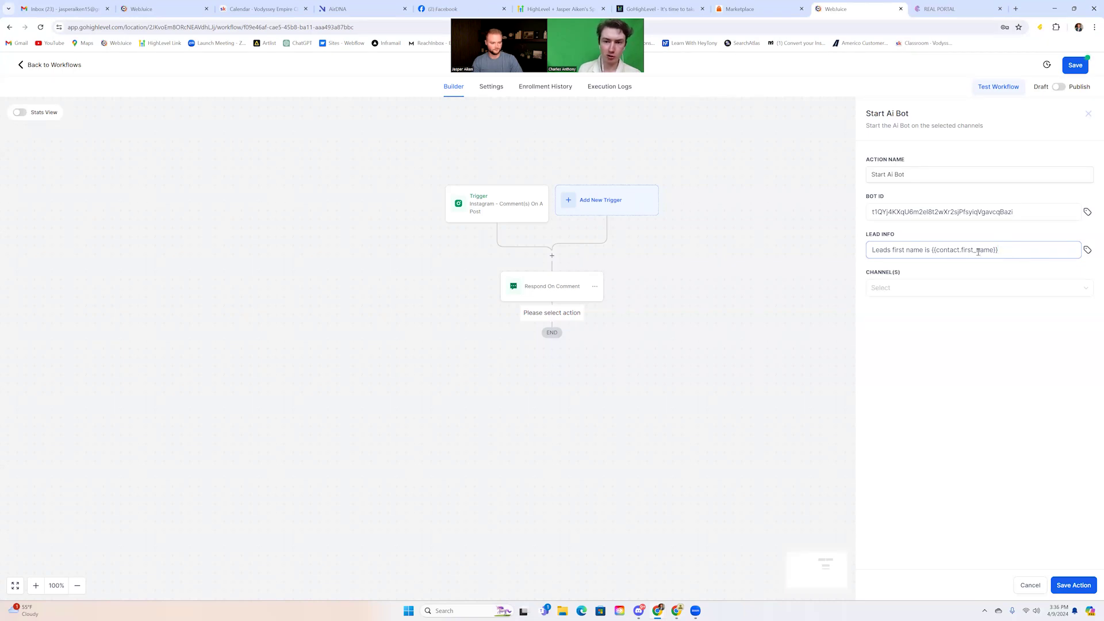
Choose Instagram as the bot's channel and save the Start Ai Bot step
click(912, 290)
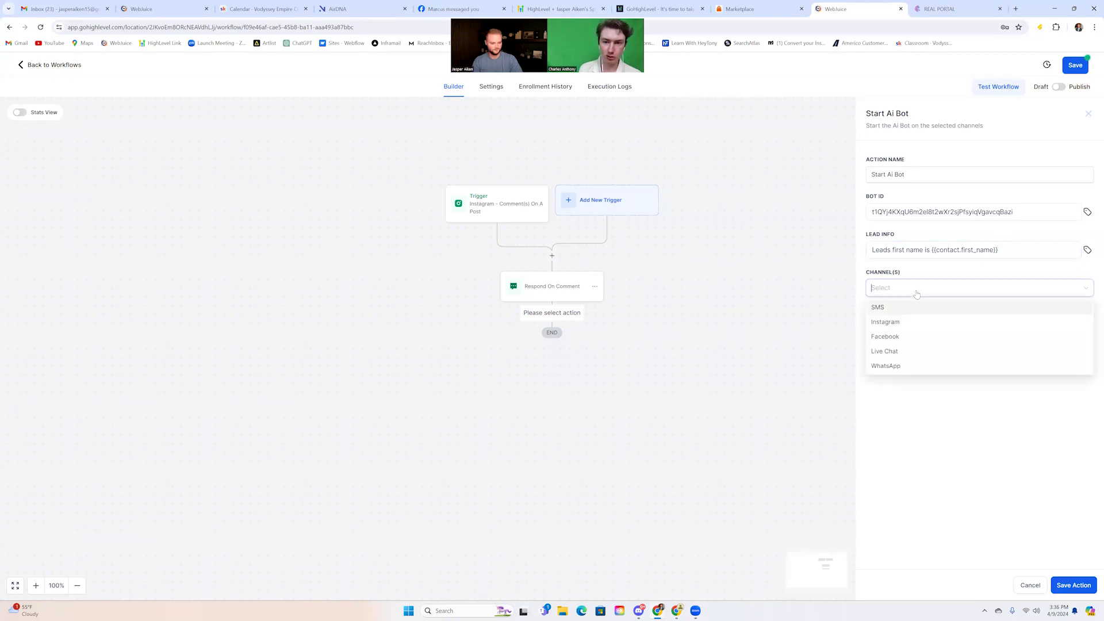
click(893, 327)
click(954, 391)
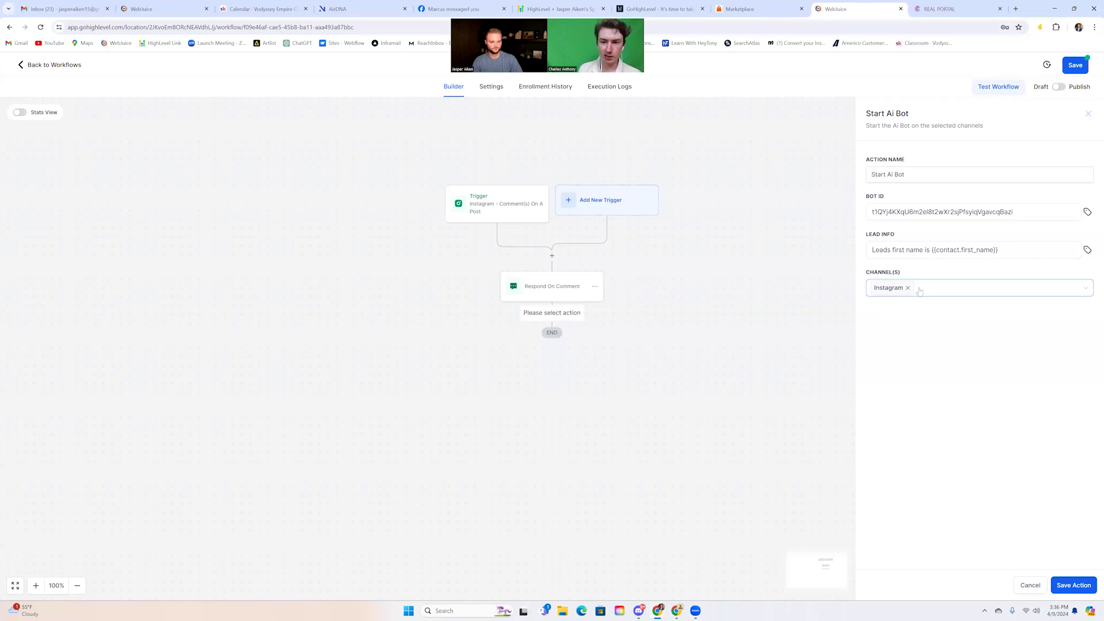
click(1072, 585)
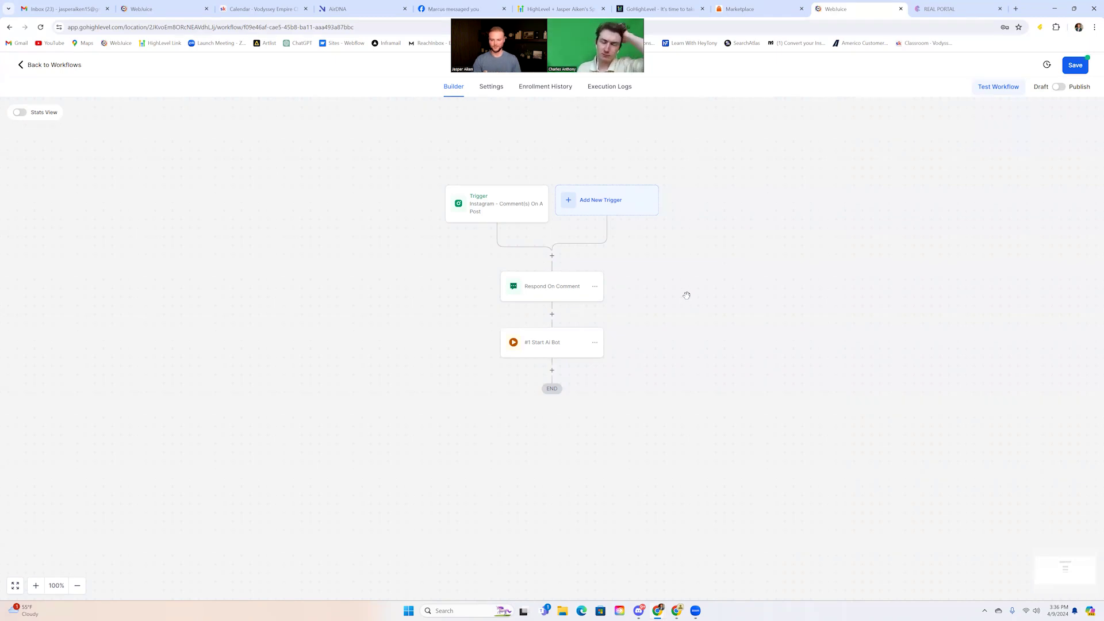
click(552, 370)
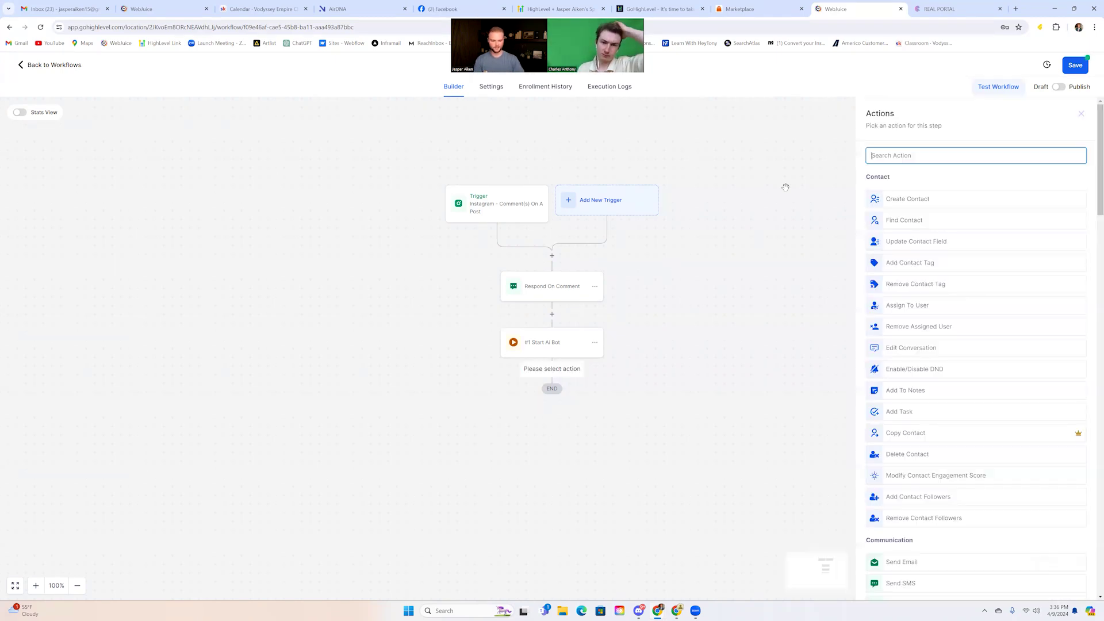
text(chat)
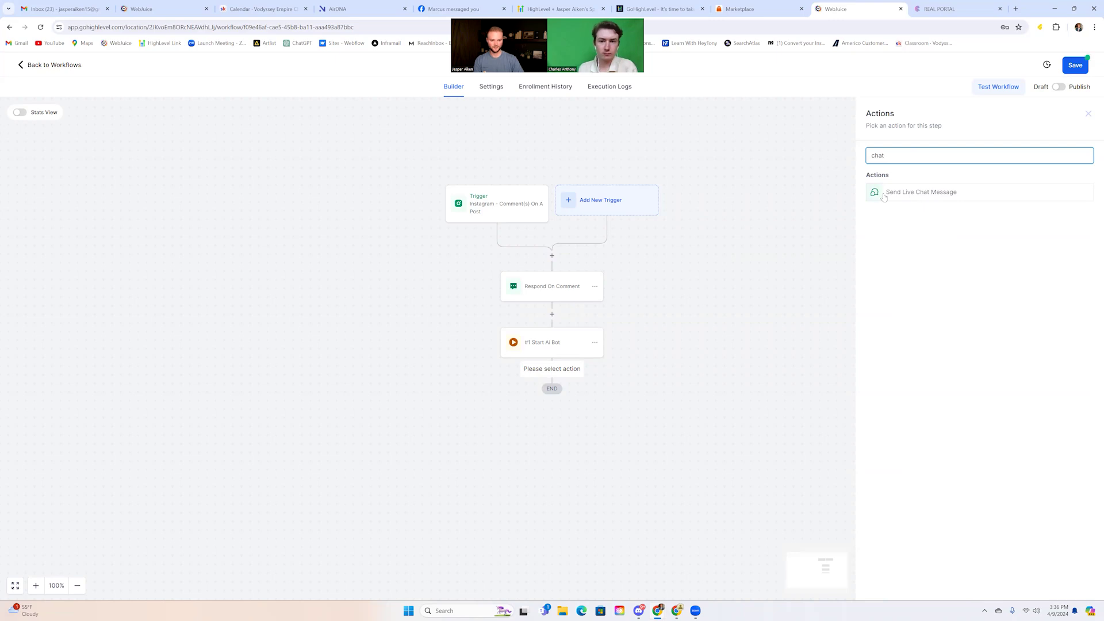
text(hat)
key(BackSpace)
key(BackSpace)
key(BackSpace)
key(BackSpace)
text(gpt)
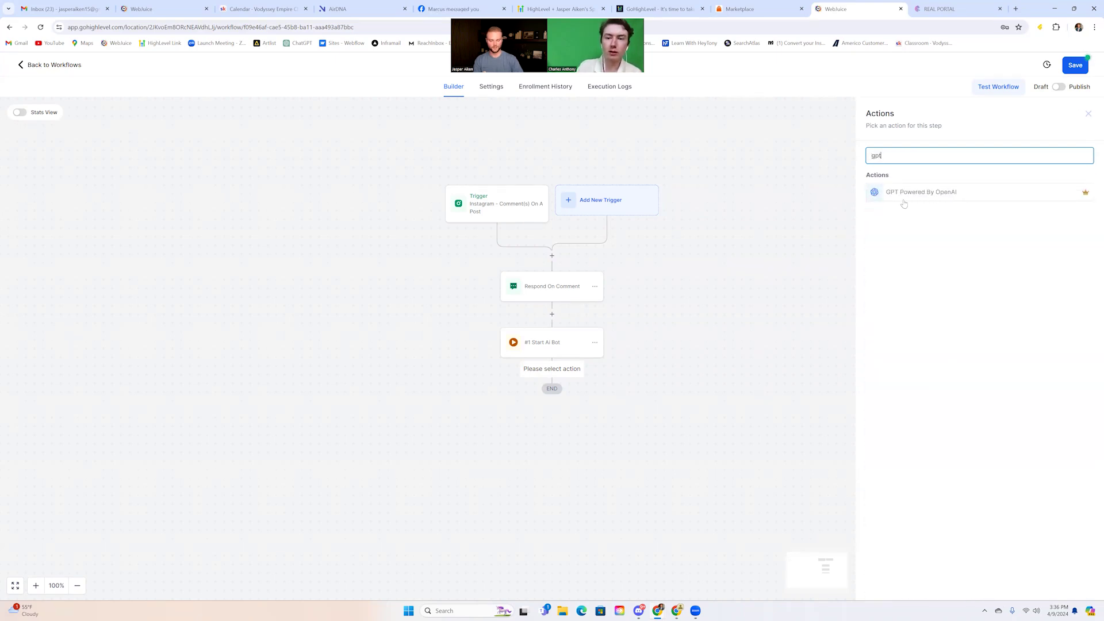
click(1088, 114)
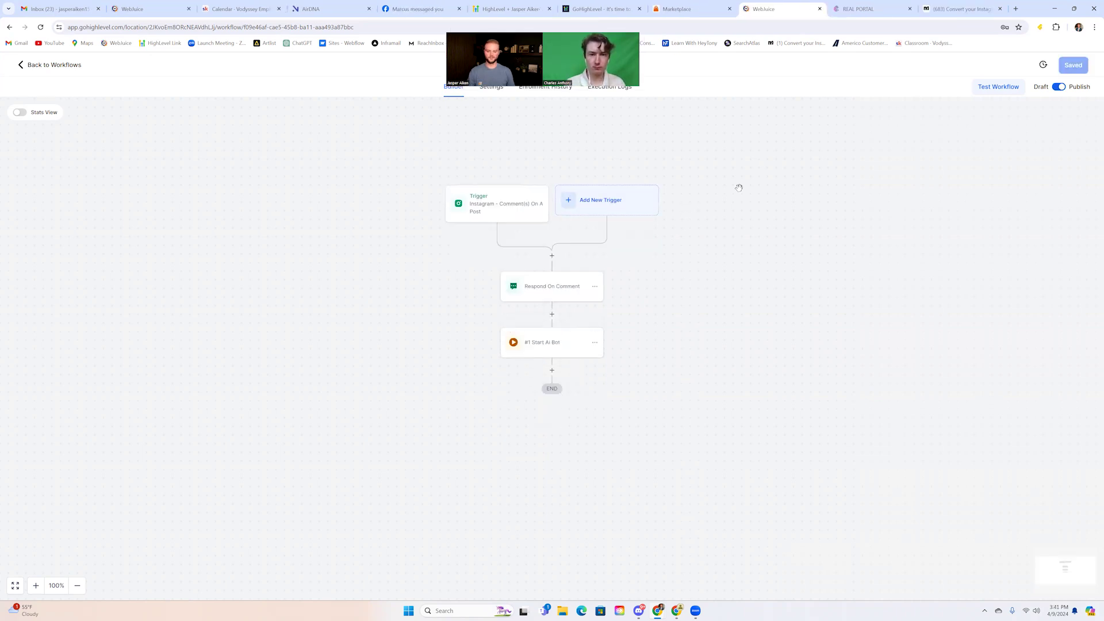
Check the workflow Settings tab, then review the Instagram comment trigger and cancel unchanged
scroll(721, 186, up, 1)
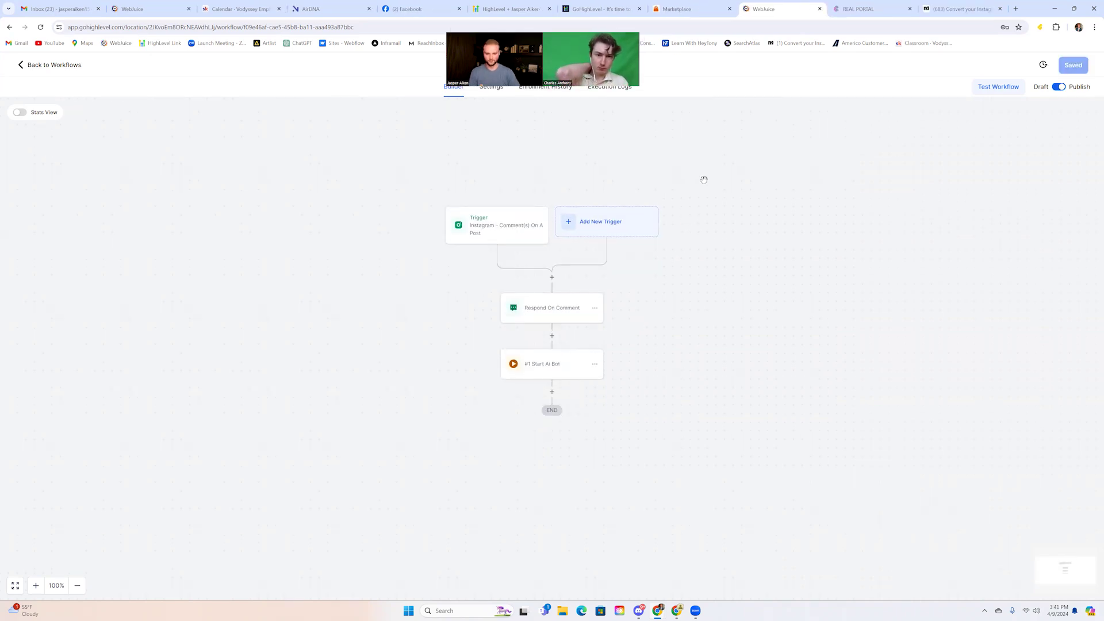
click(484, 91)
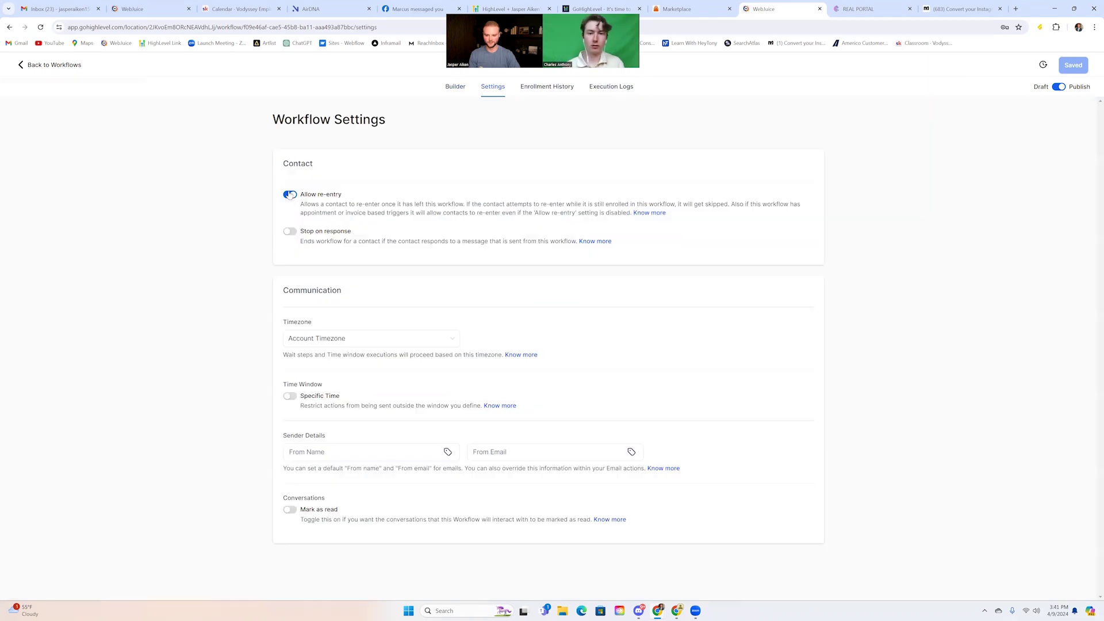
click(454, 89)
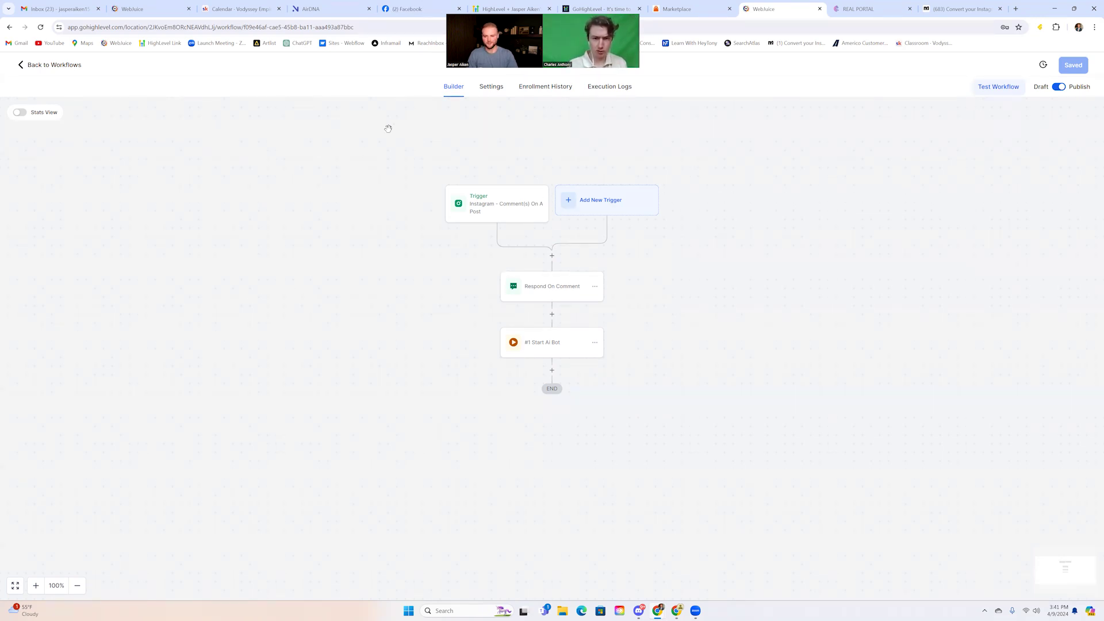
click(505, 201)
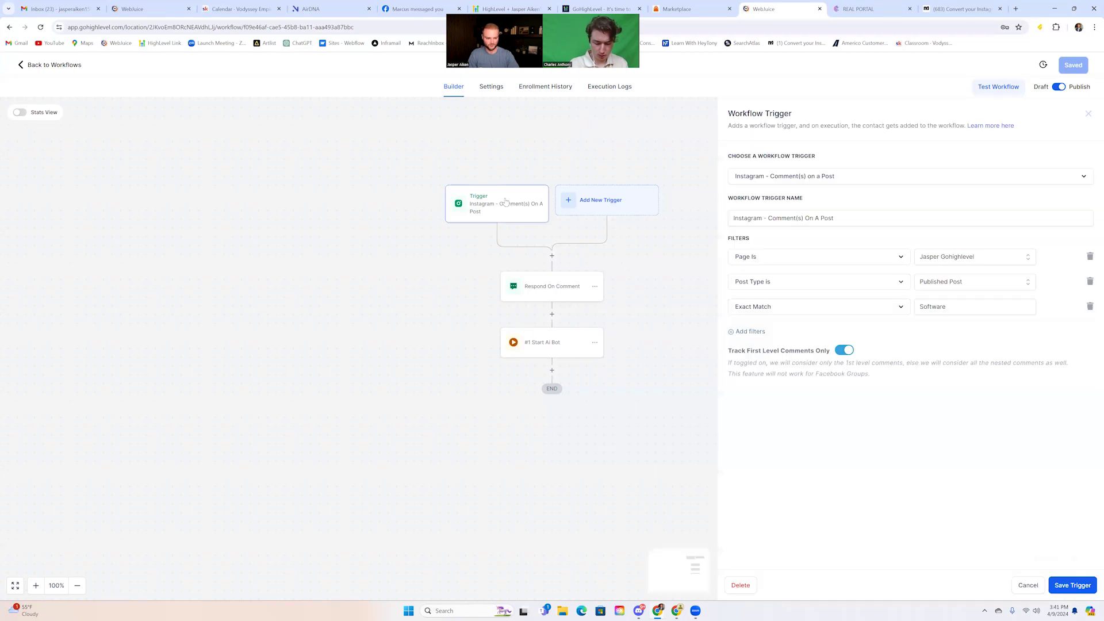
click(1026, 586)
Go back to the workflows list and open the Conversations inbox
click(58, 66)
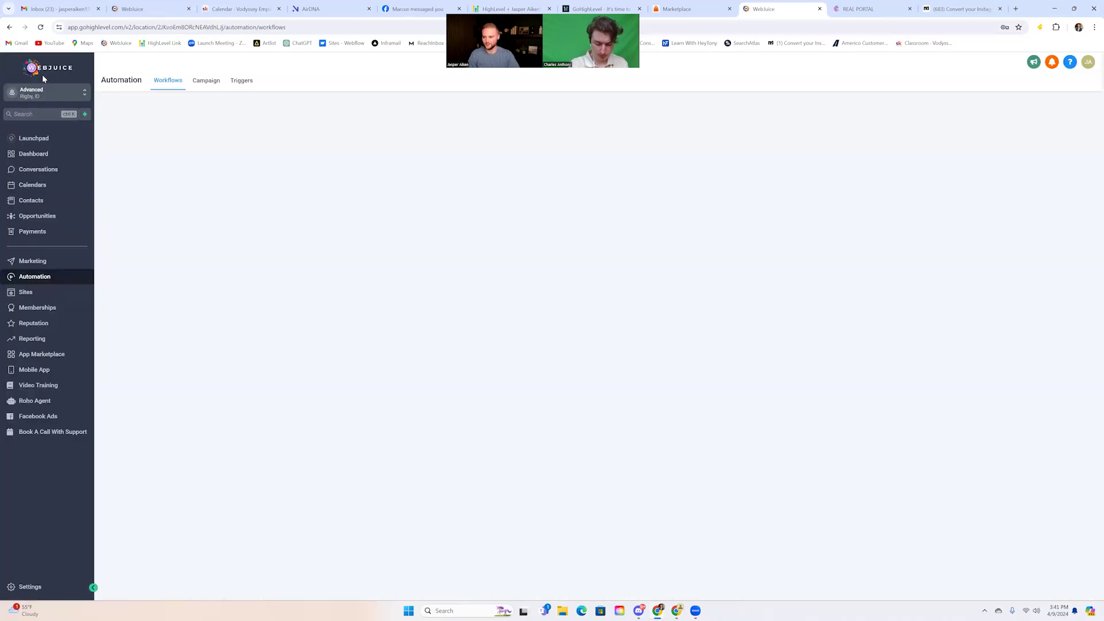
click(34, 172)
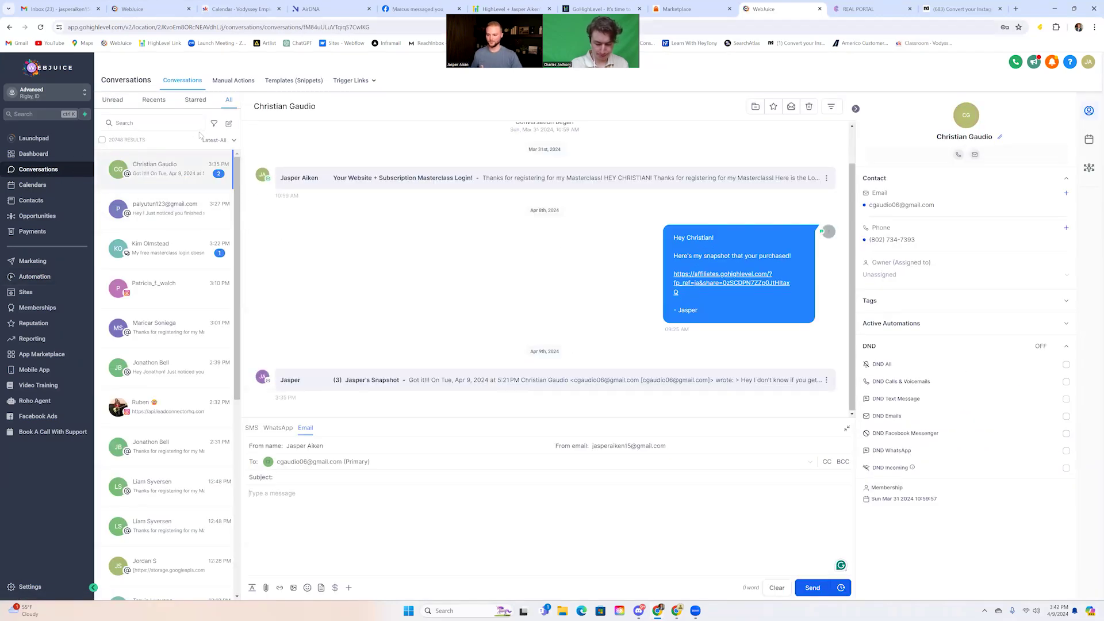
Open the new Instagram test conversation at the top of the inbox
click(164, 170)
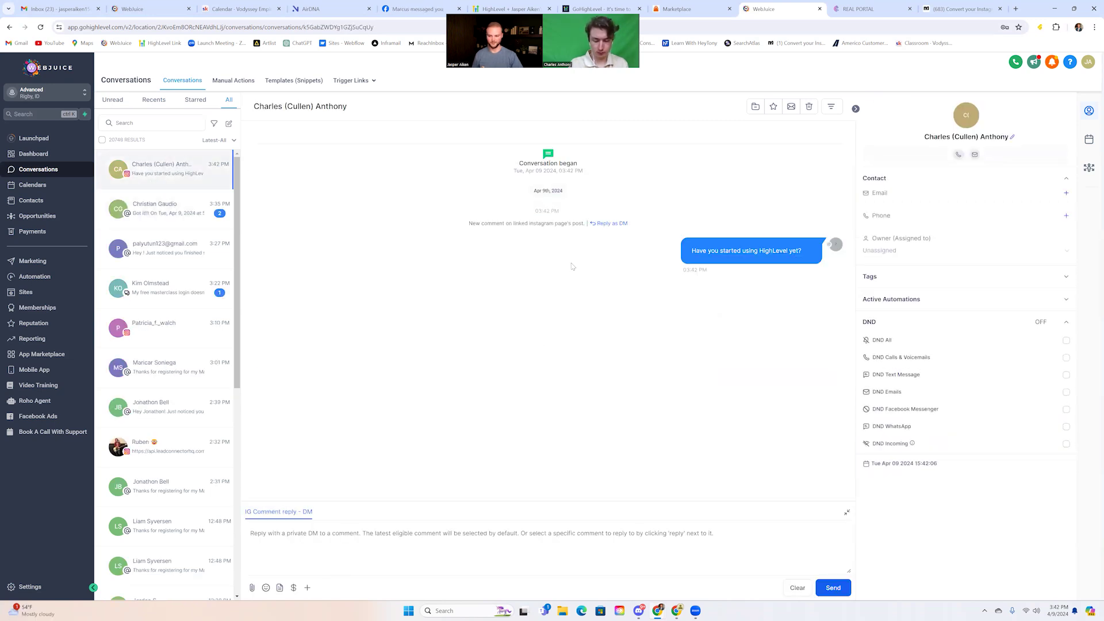